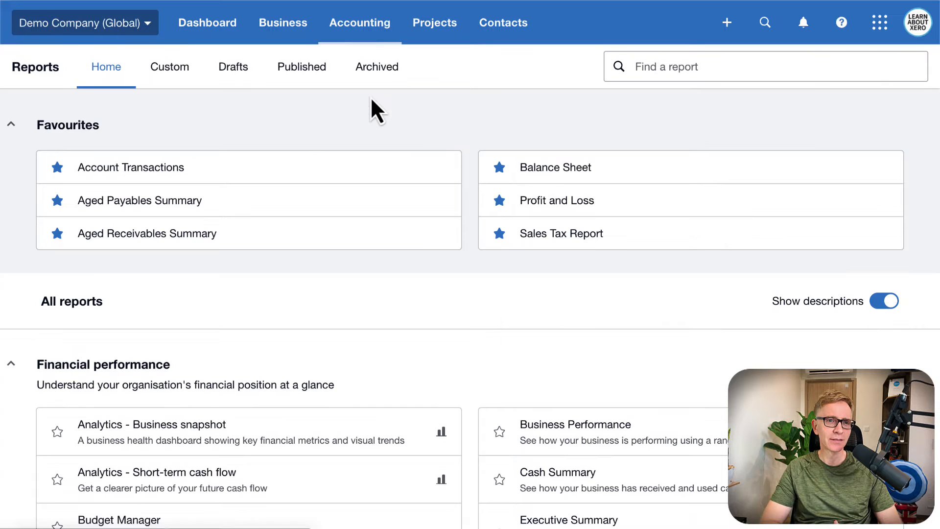
- Open the Budget Manager from the Financial performance reports and check which budgets are available
scroll(370, 96, down, 3)
scroll(370, 96, down, 1)
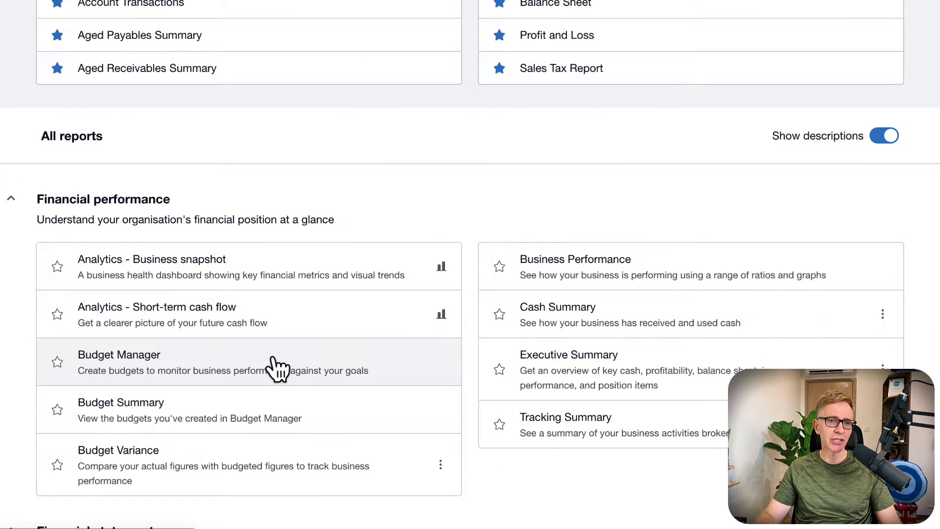
click(273, 362)
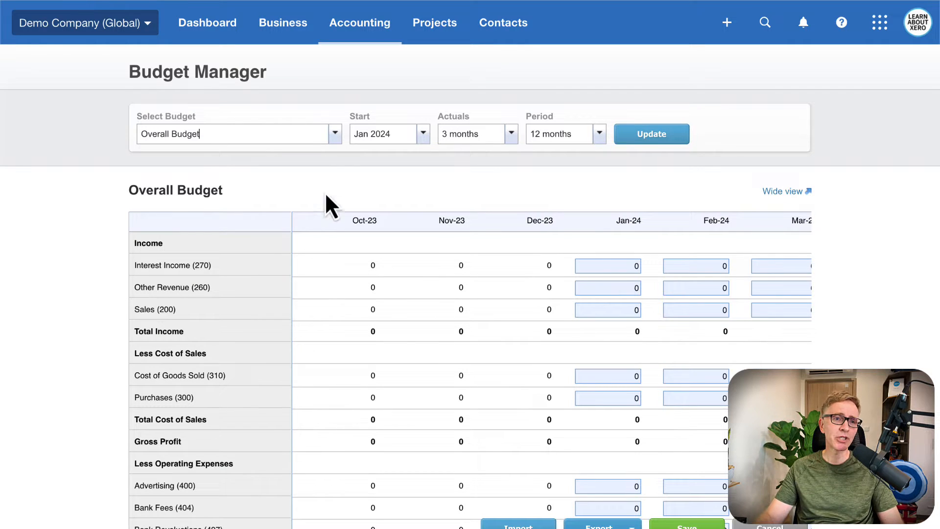
click(335, 133)
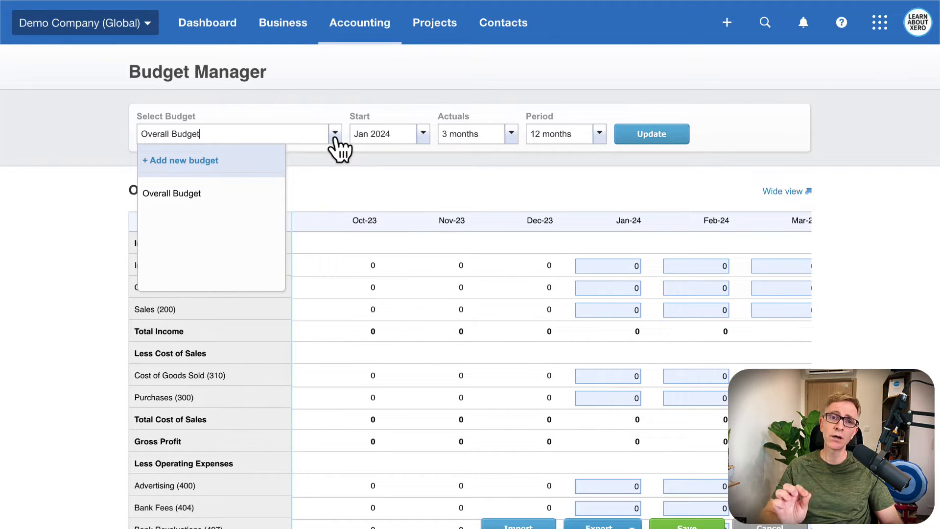
click(344, 183)
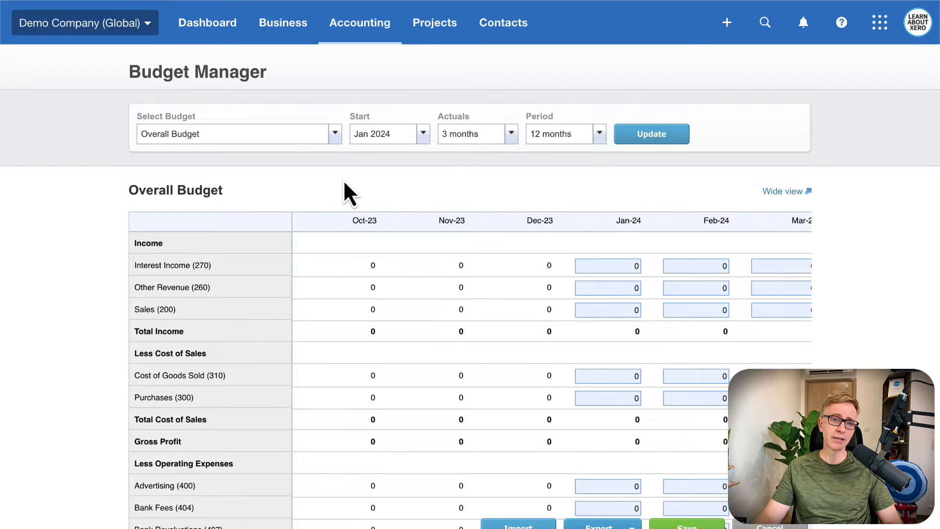
- Update the Overall Budget to start in Oct 2023, with 3 months of actuals and a 12-month period
click(425, 135)
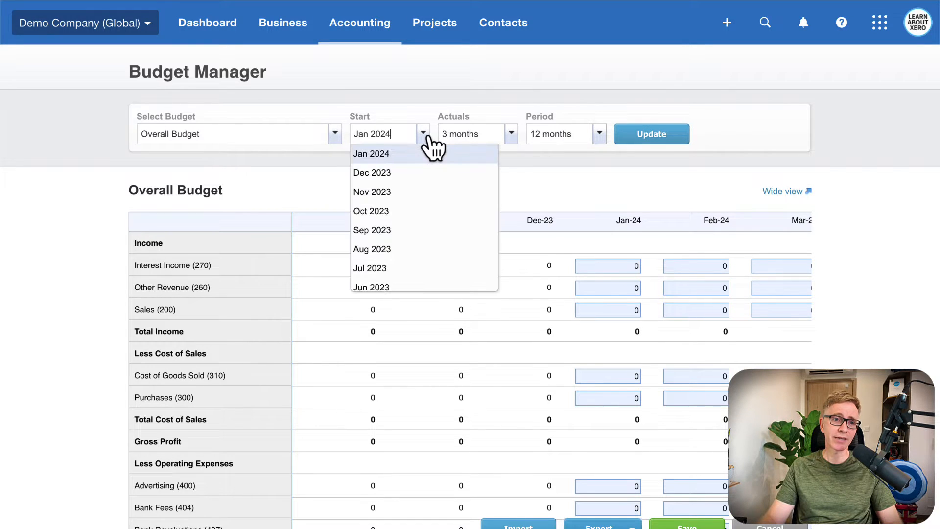
click(413, 211)
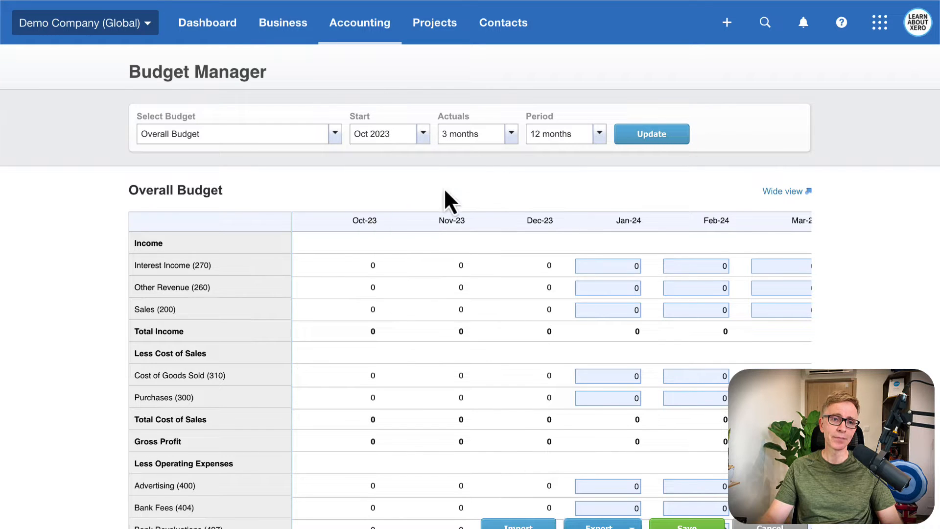
click(512, 136)
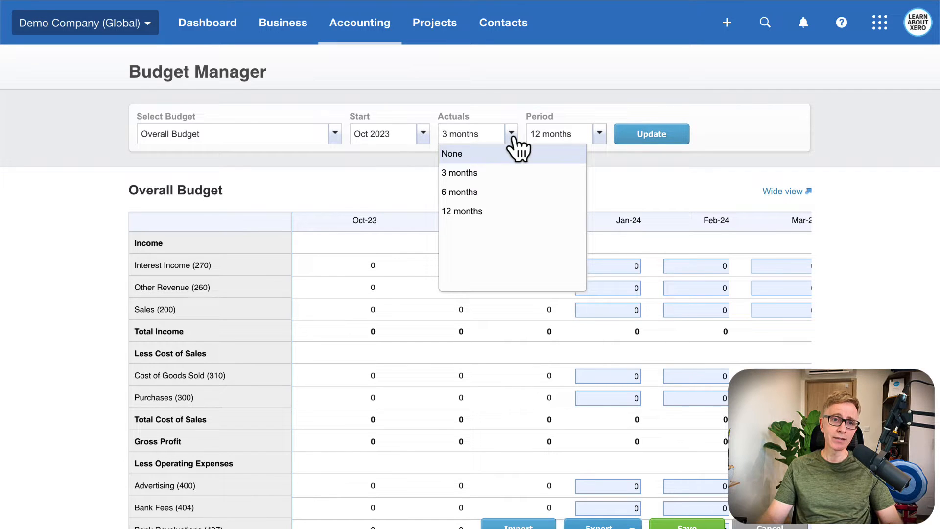
click(615, 177)
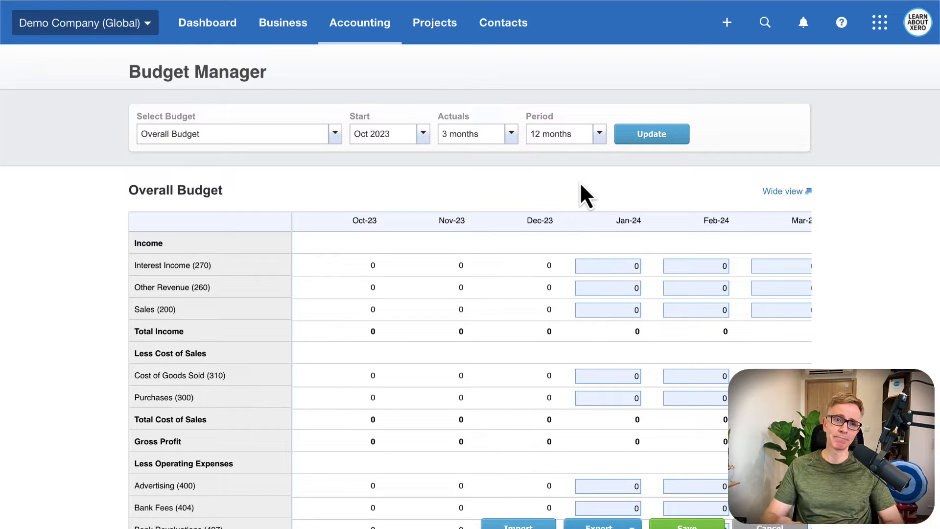
click(598, 137)
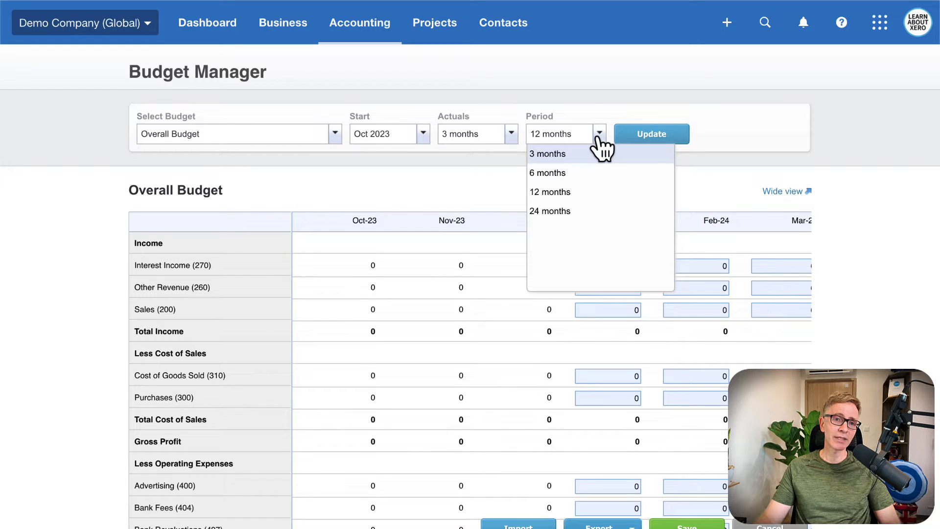
click(572, 192)
click(647, 137)
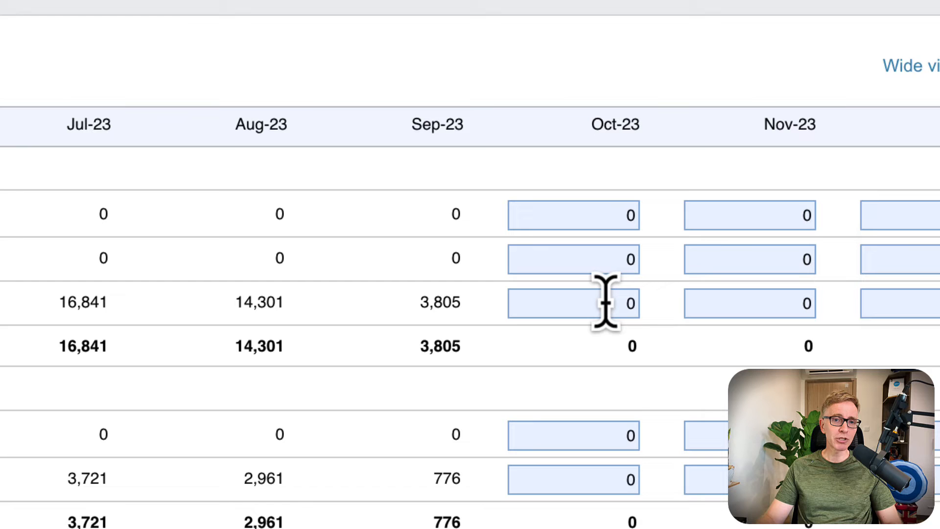
- Budget Sales (200) at 15,000 for Oct-23 and adjust the following months by 2% each month
click(605, 302)
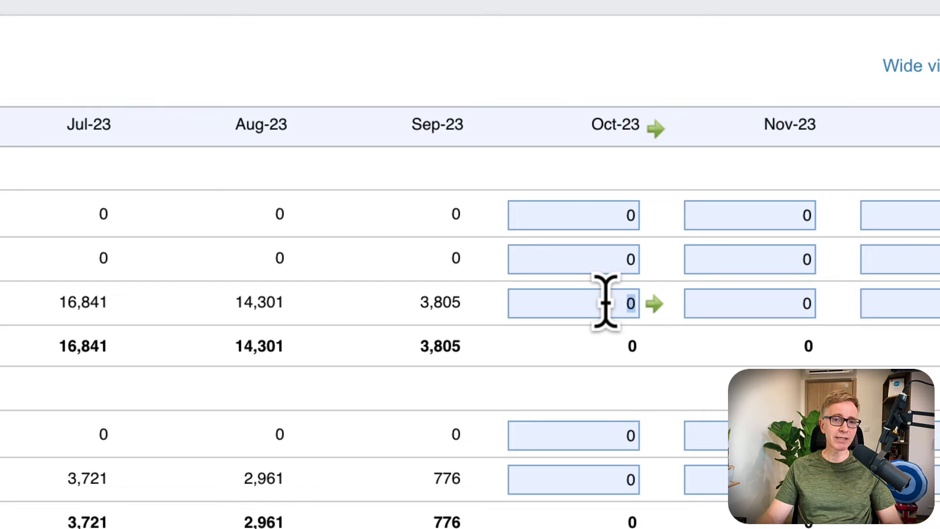
text(150000)
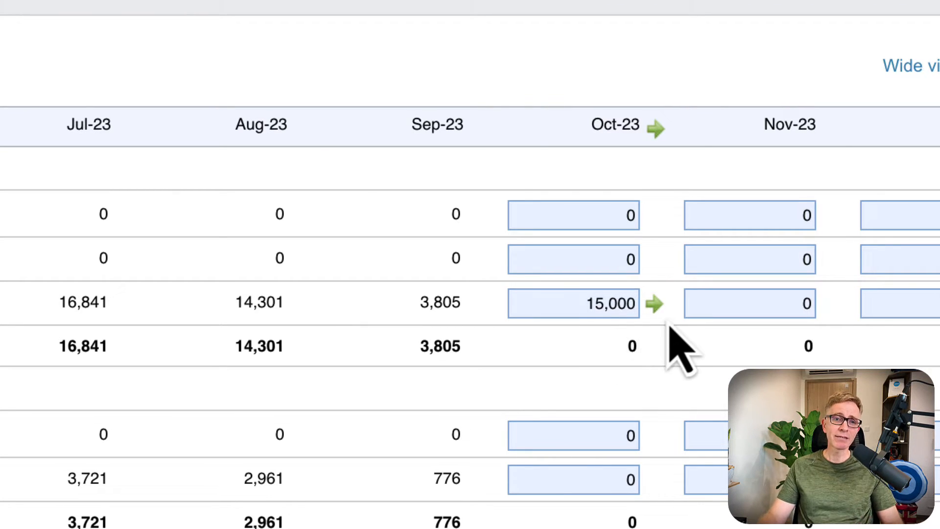
click(654, 306)
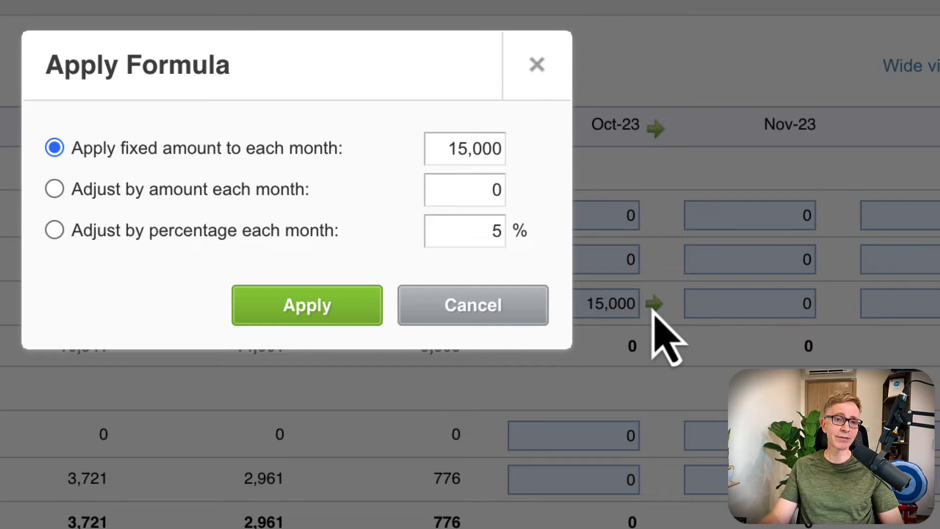
click(53, 192)
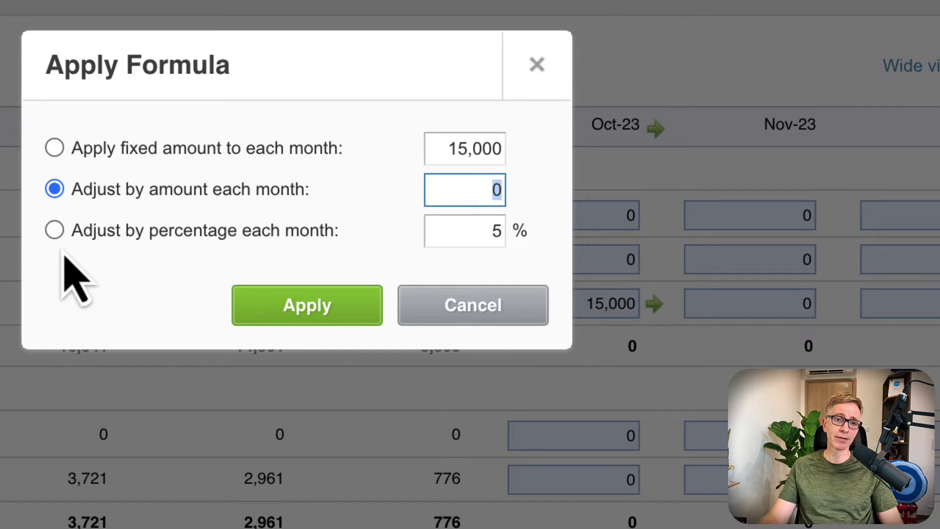
click(56, 233)
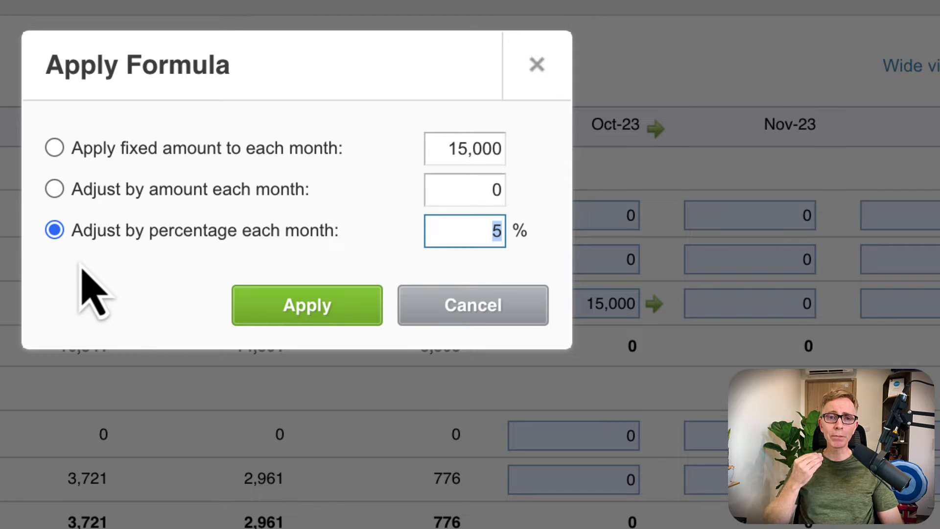
text(2)
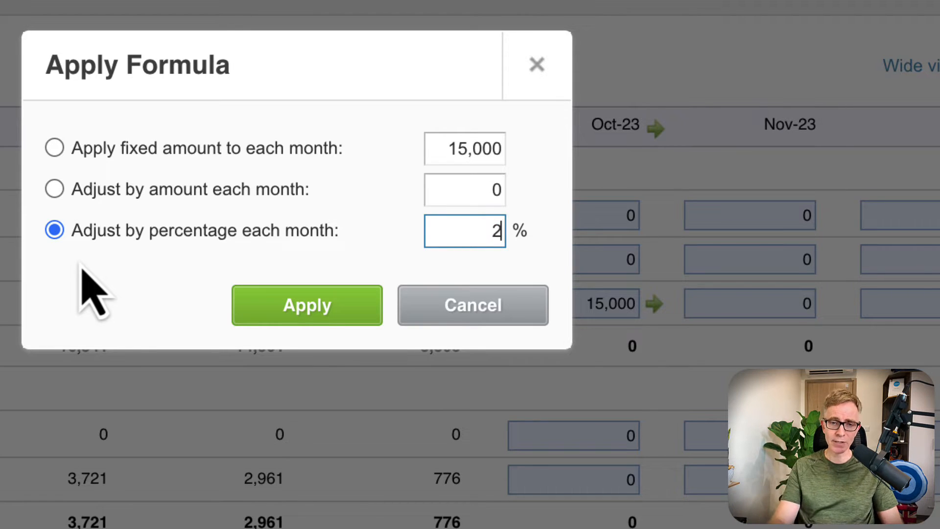
click(293, 311)
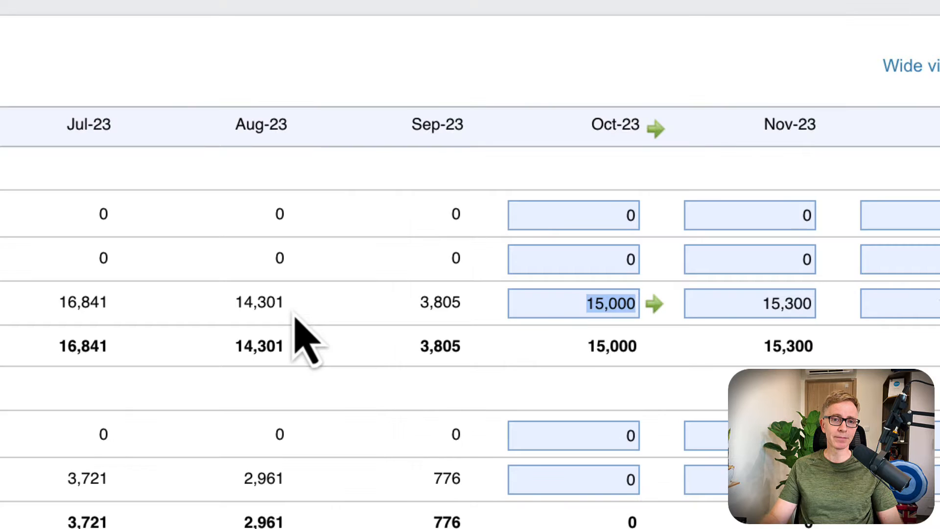
- Set the Dec-23 budget for Sales (200) to 20,000
scroll(399, 374, right, 10)
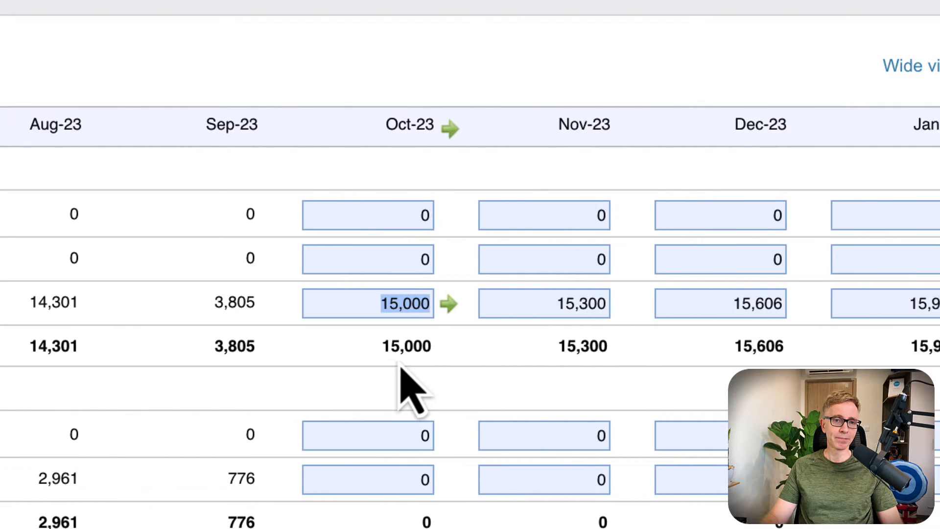
scroll(400, 368, right, 3)
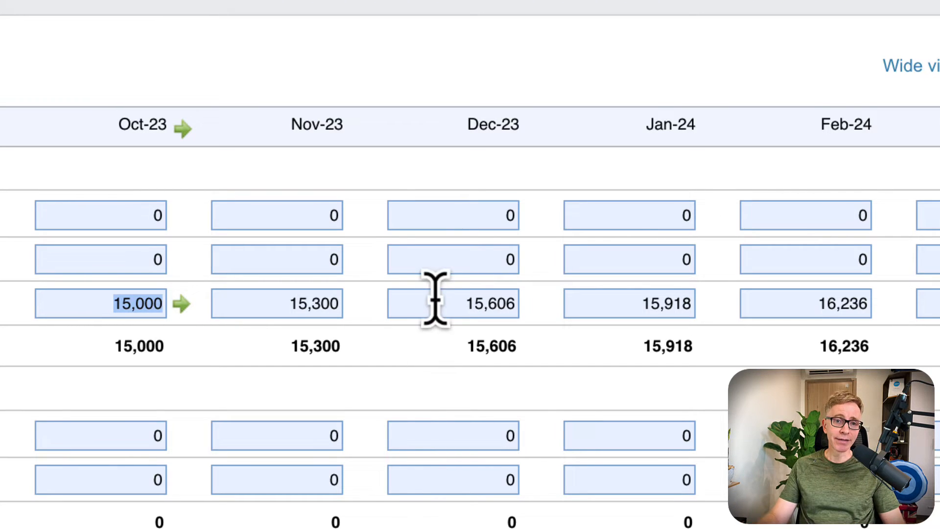
click(514, 303)
text(20)
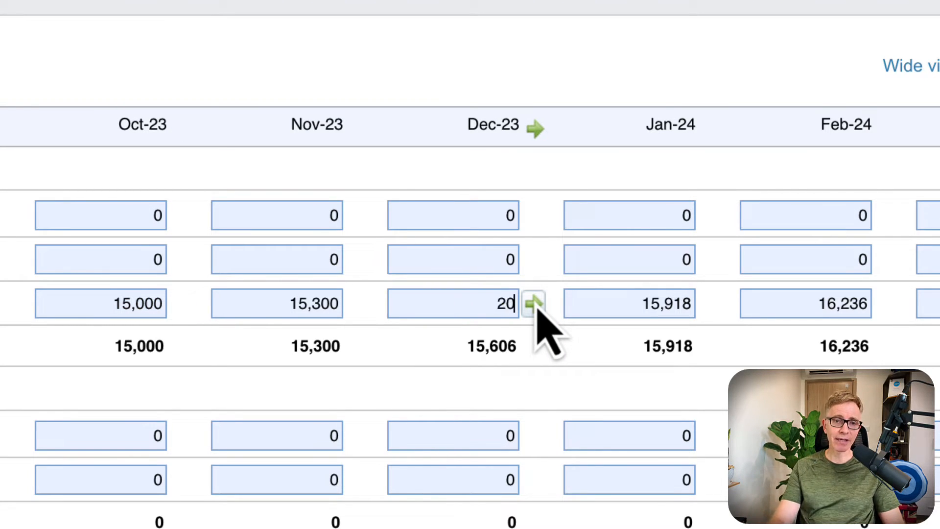
text(,000)
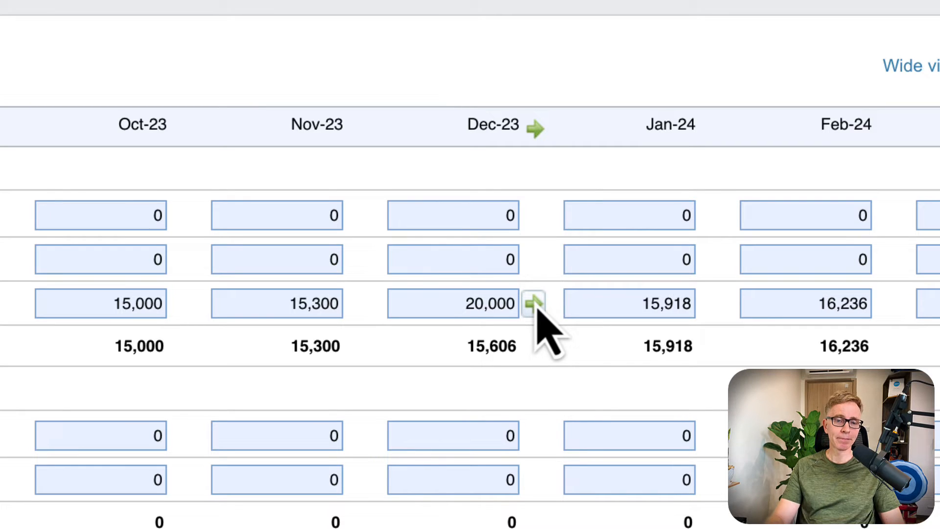
key(Tab)
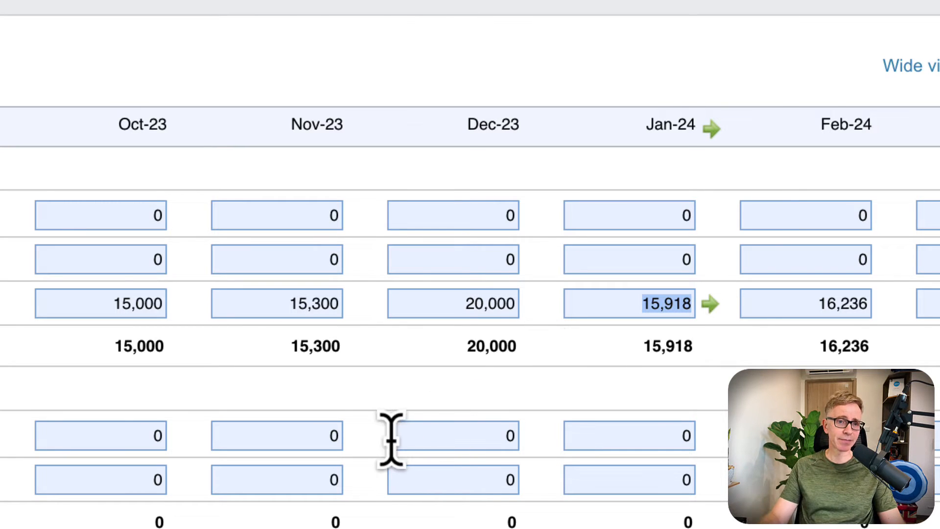
- Budget Purchases (300) at 8,000 for Oct-23 and adjust the following months by 2% each month
scroll(390, 436, left, 6)
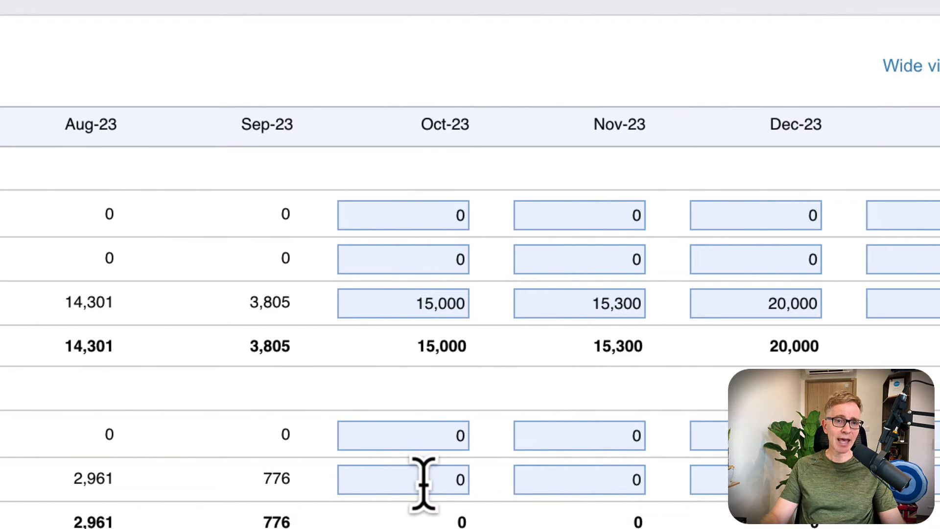
click(456, 480)
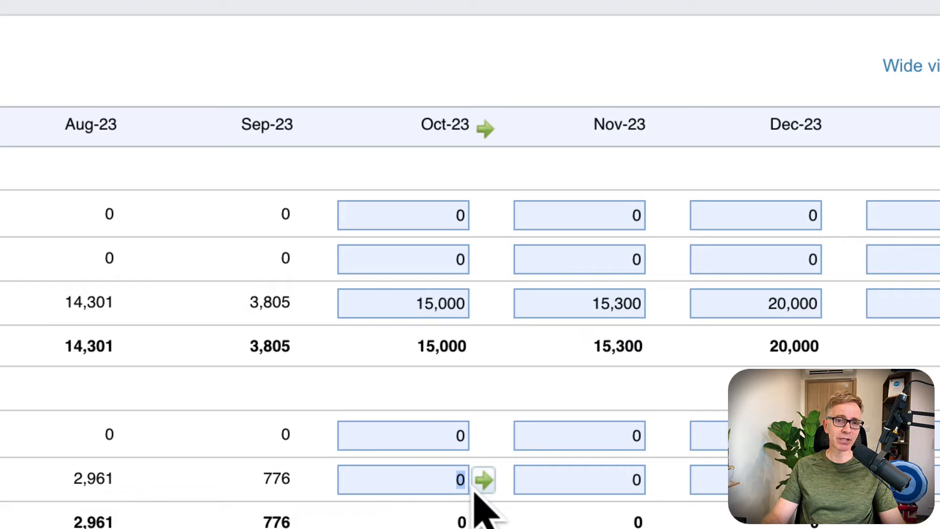
text(8000)
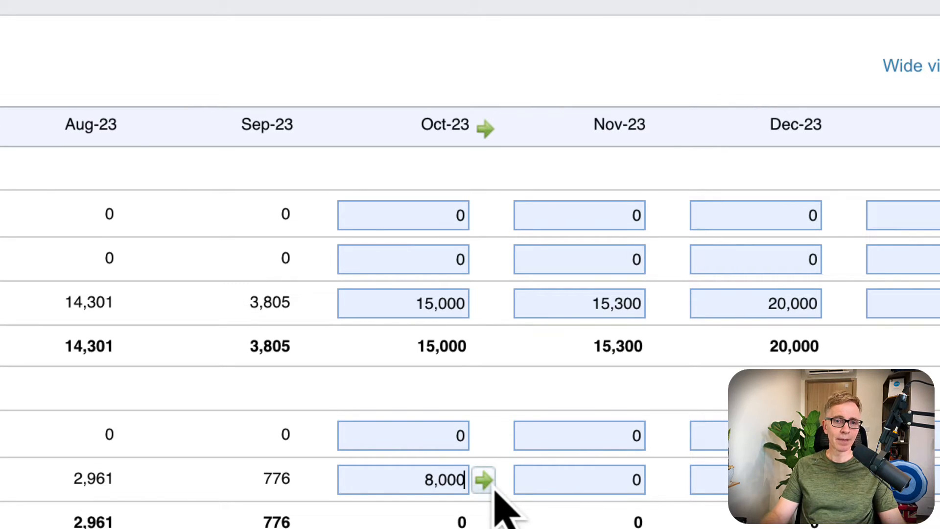
click(484, 481)
click(55, 231)
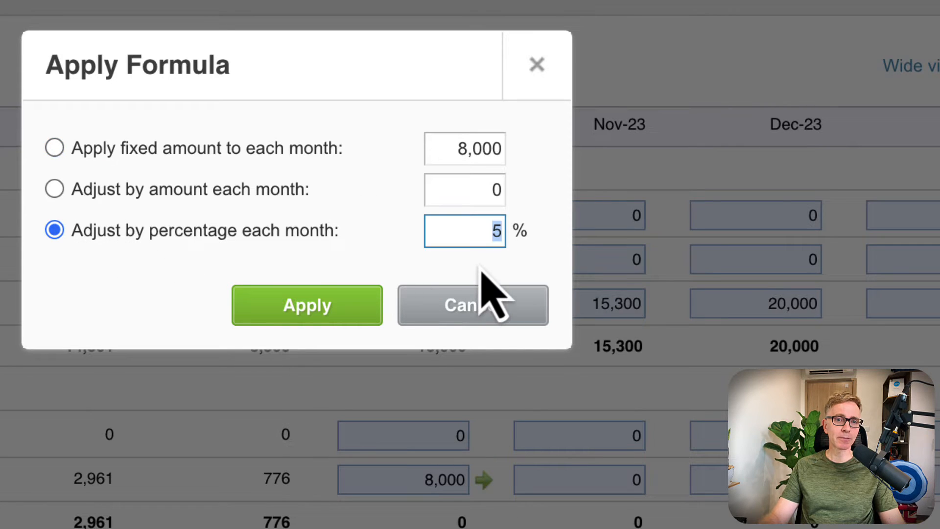
text(2)
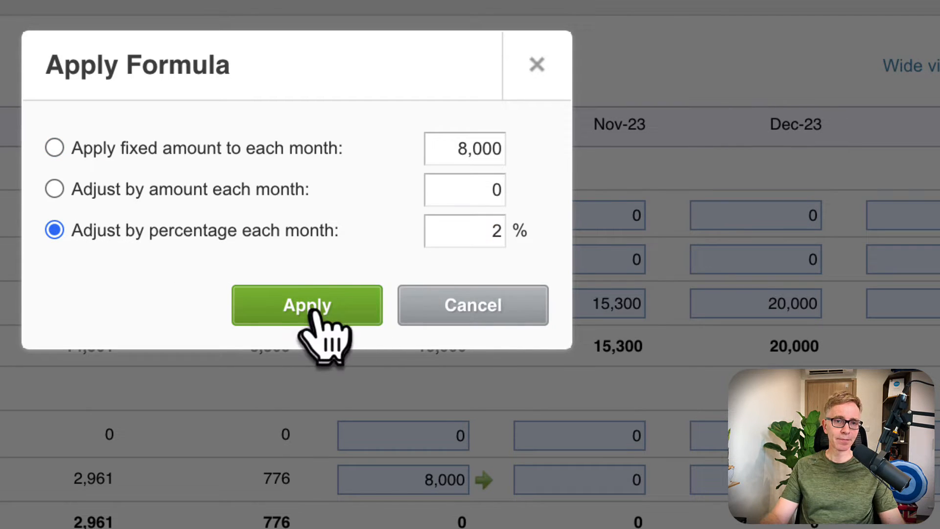
click(311, 309)
- Set the Dec-23 budget for Purchases (300) to 12,000
scroll(460, 436, right, 5)
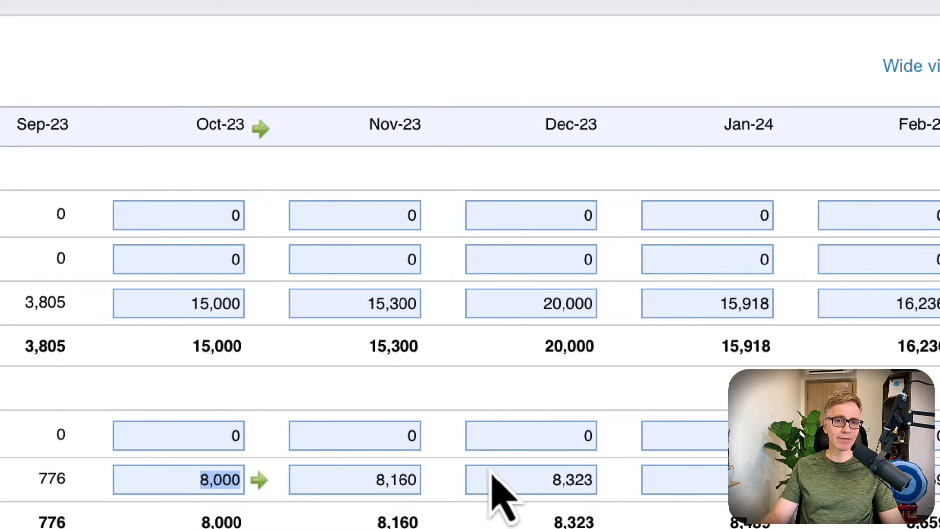
click(528, 478)
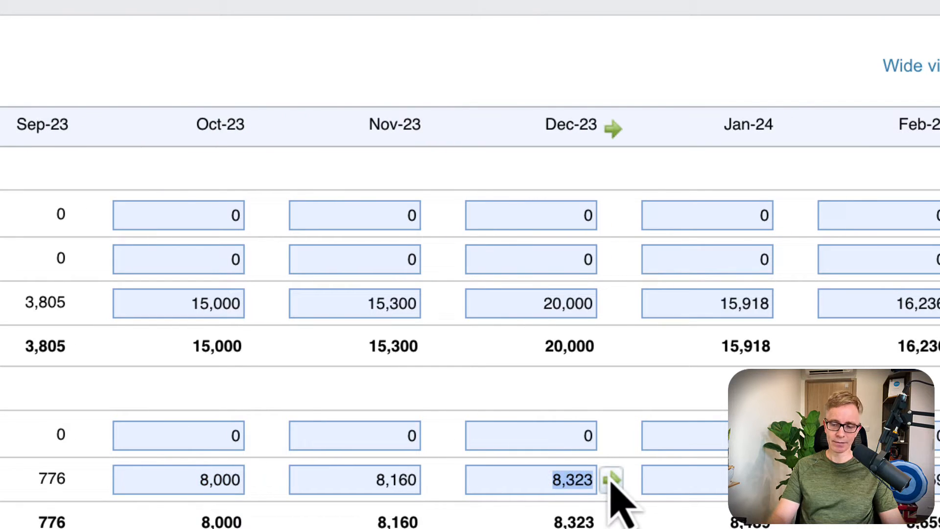
text(120000)
key(Tab)
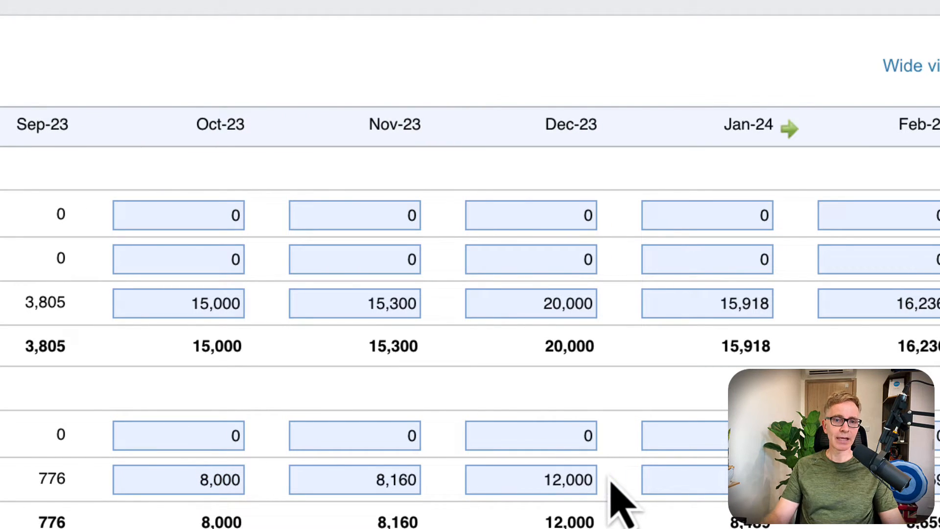
- Export the Overall Budget to Google Sheets and look over the exported operating expense rows
scroll(611, 485, left, 5)
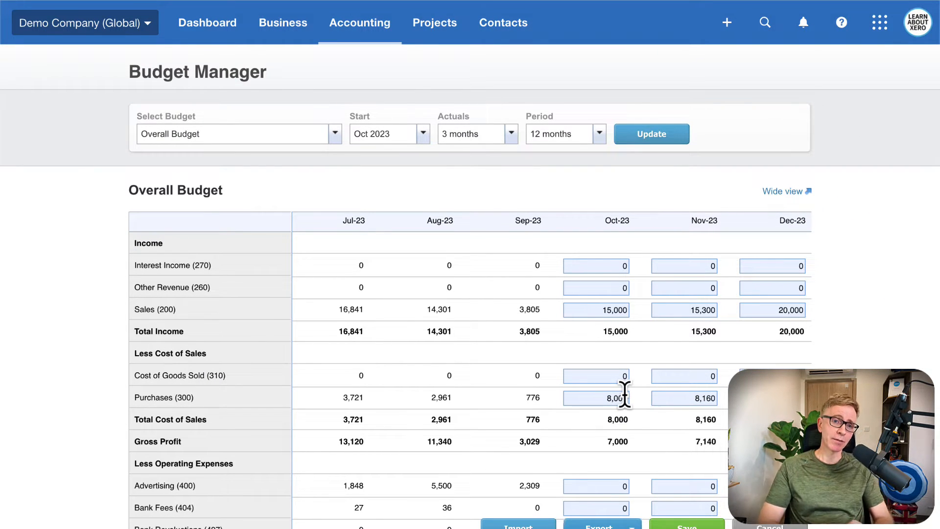
scroll(433, 392, down, 5)
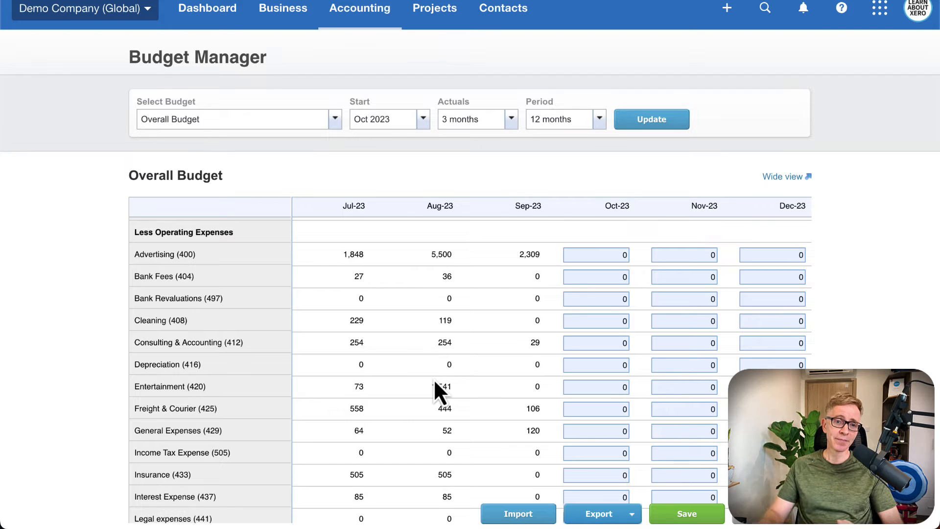
click(619, 520)
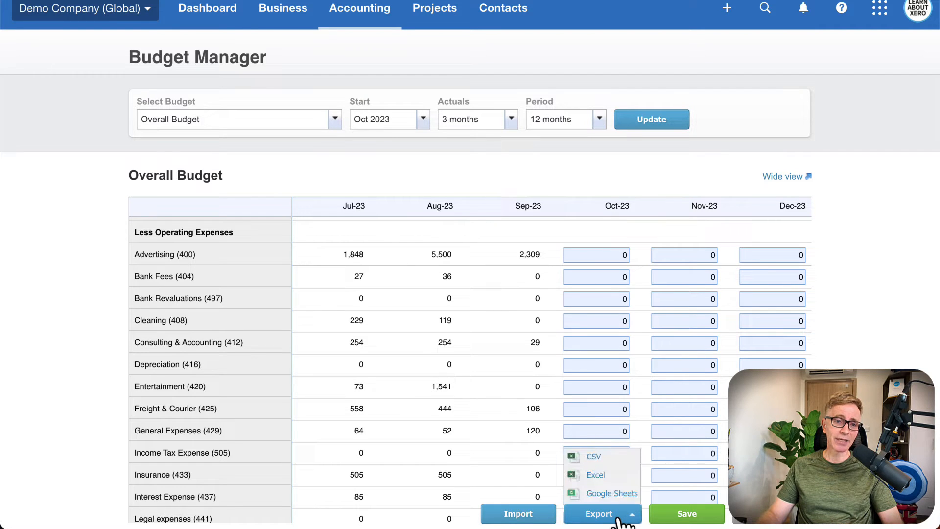
click(623, 492)
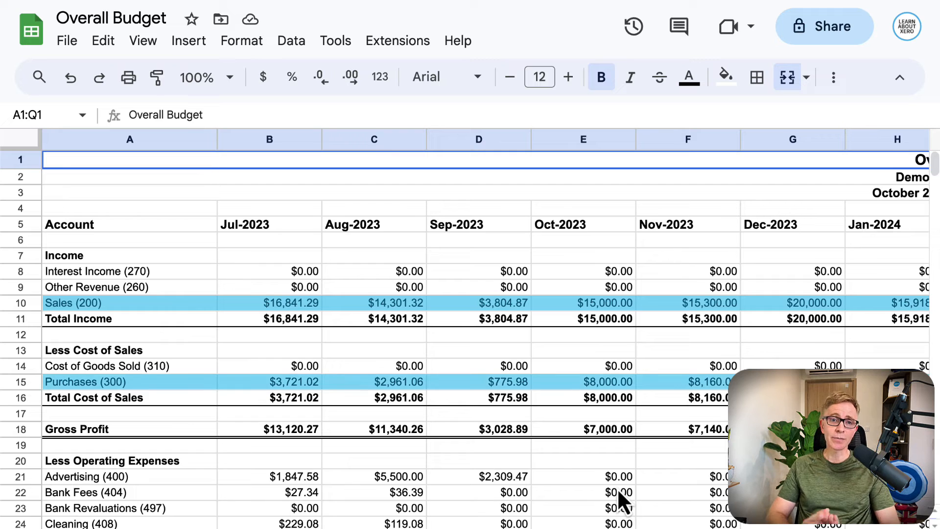
scroll(617, 487, down, 5)
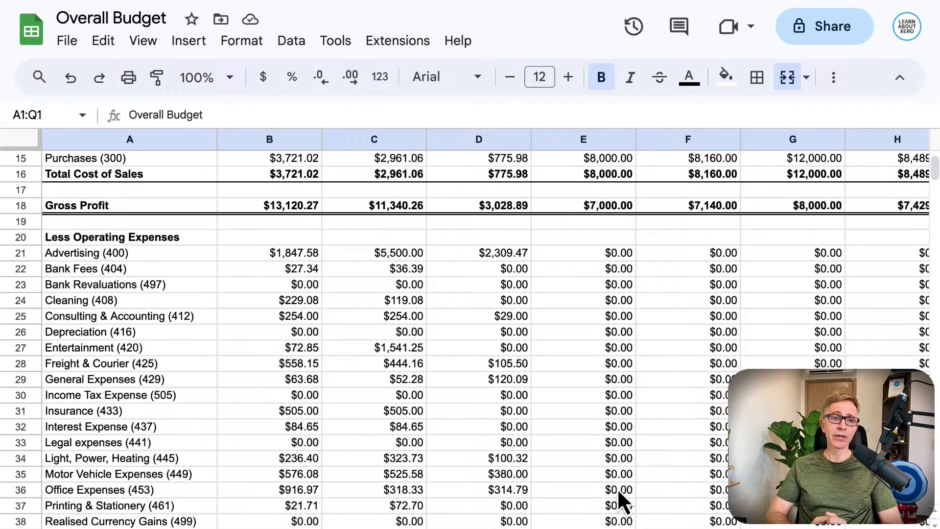
- Freeze the sheet's rows up to row 5 so the account and month headers stay fixed
scroll(617, 487, up, 5)
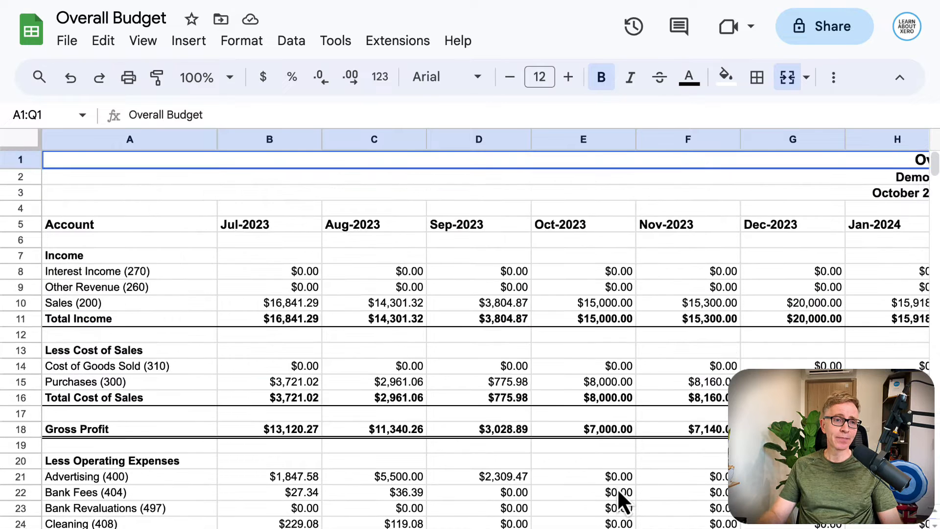
click(25, 226)
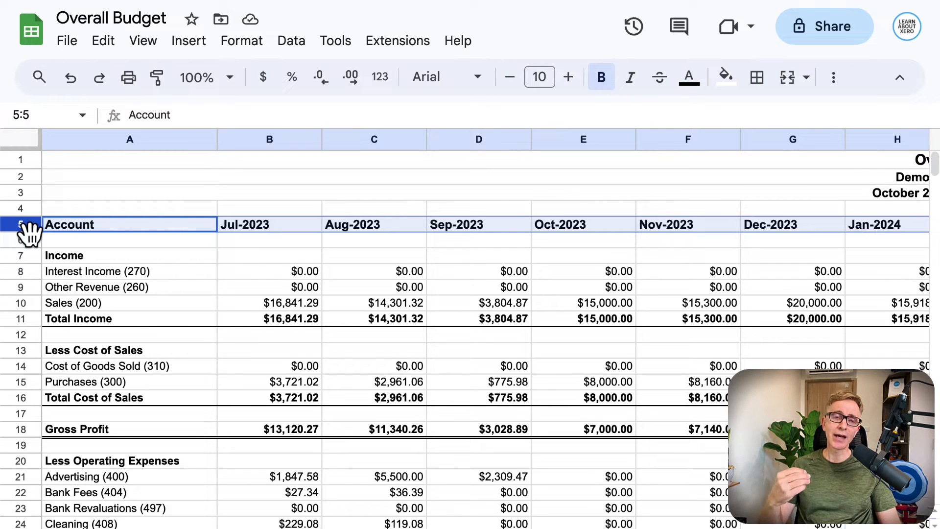
click(146, 44)
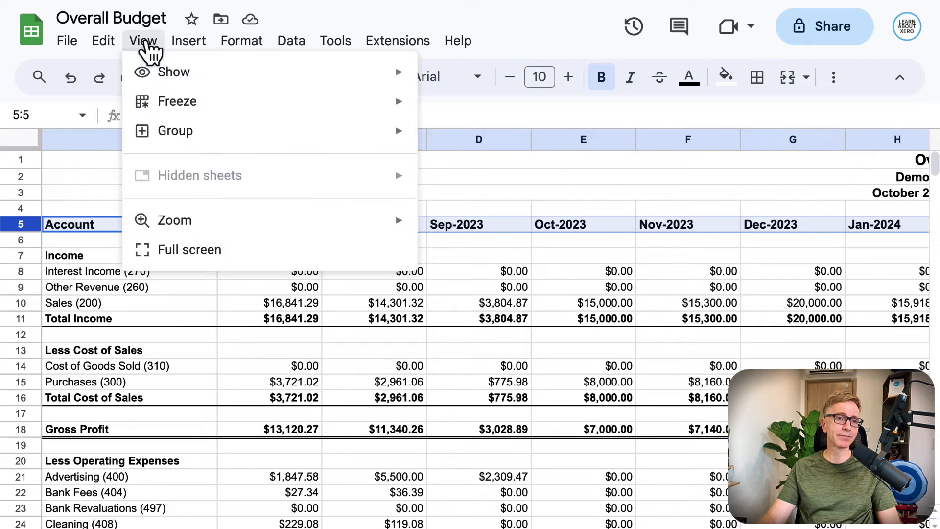
mouse_move(174, 106)
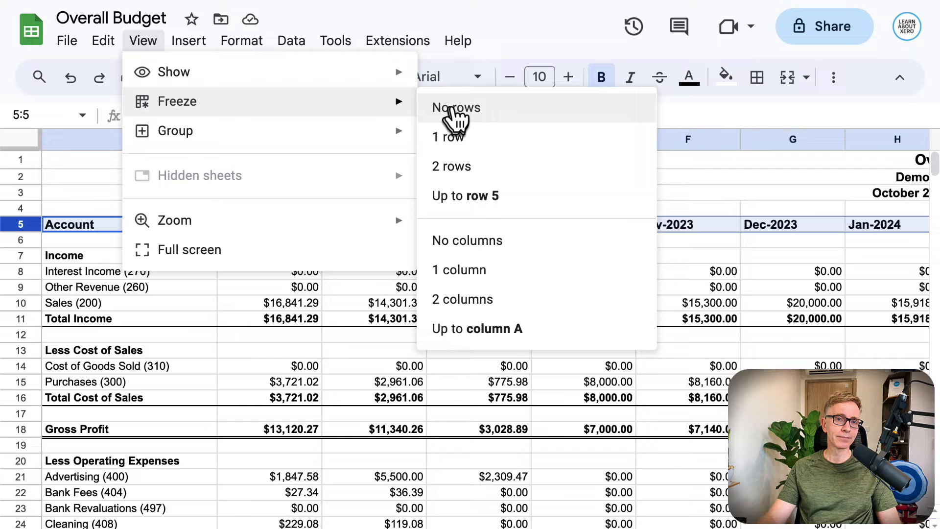
click(458, 197)
scroll(466, 316, down, 5)
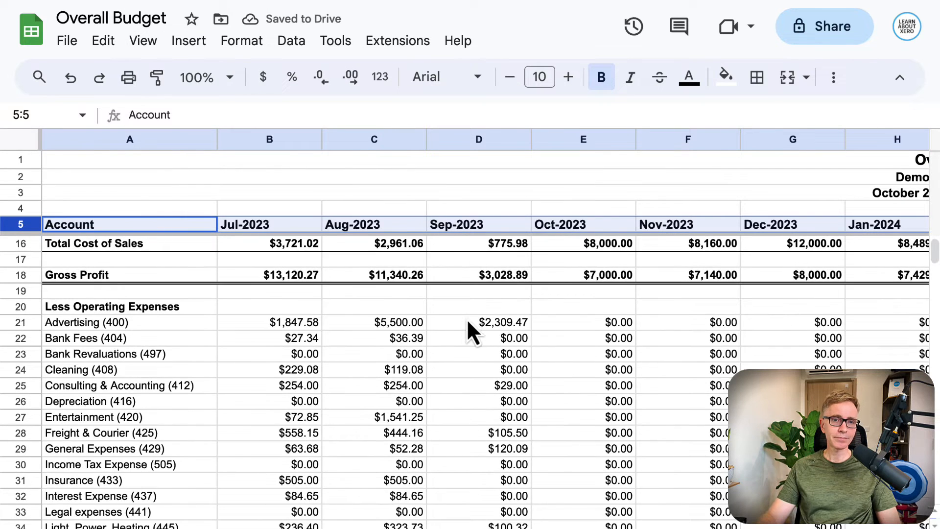
scroll(464, 331, right, 2)
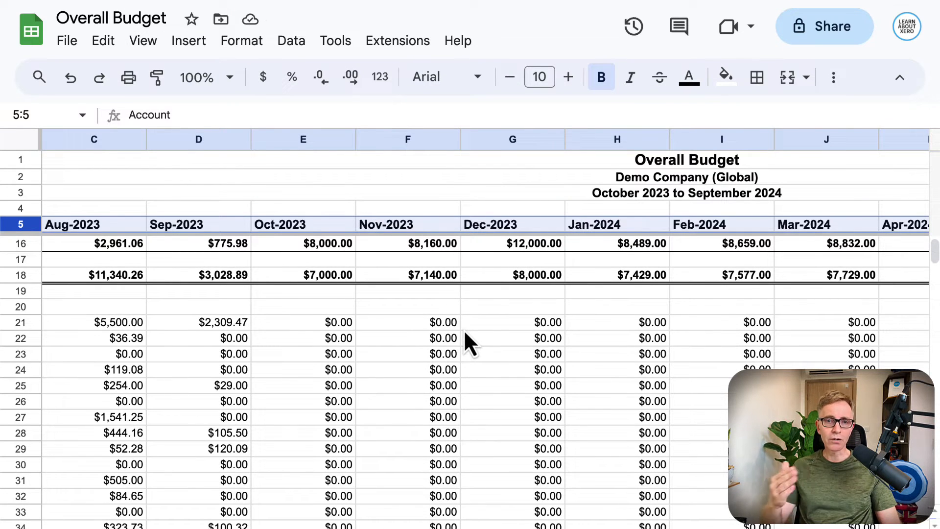
scroll(463, 330, left, 2)
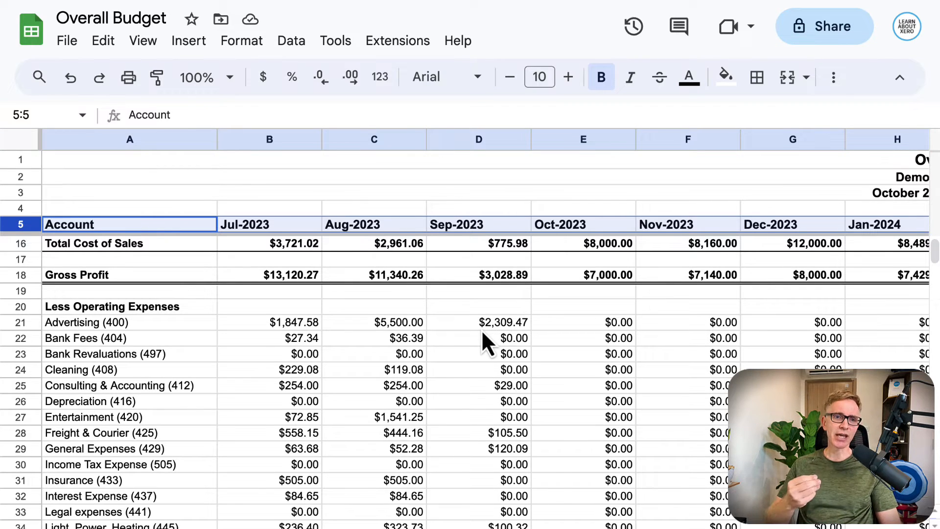
- Copy the Aug-2023 operating expenses (C21:C47) into the Oct-2023 column starting at E21
drag(398, 319, 395, 435)
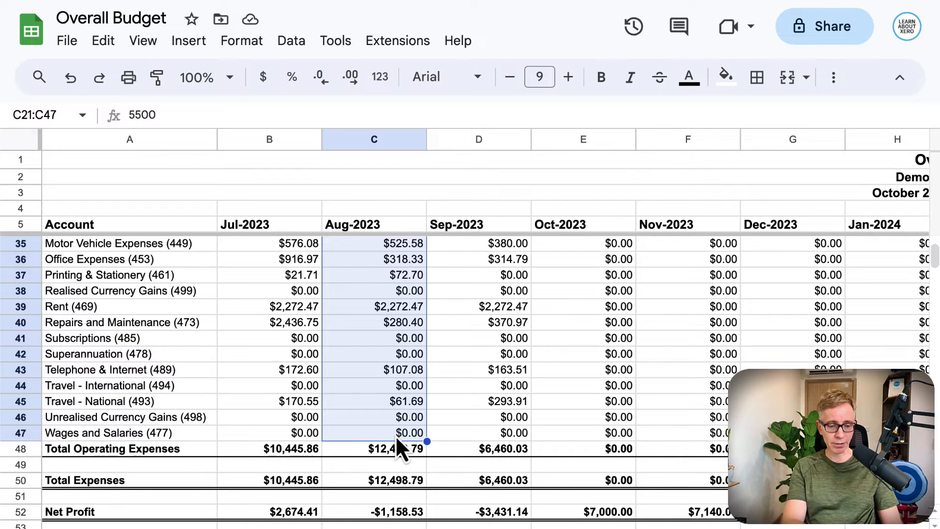
key(ctrl+c)
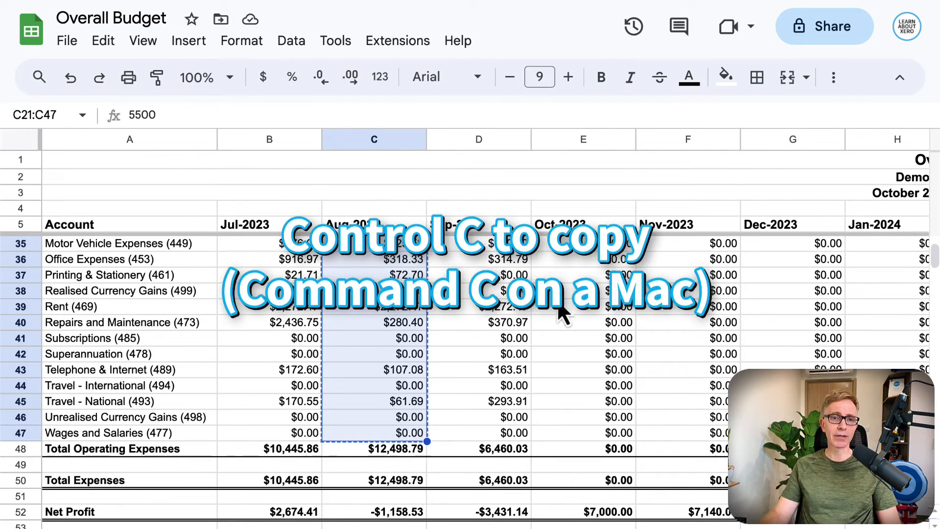
scroll(556, 298, up, 5)
scroll(557, 297, up, 5)
click(587, 463)
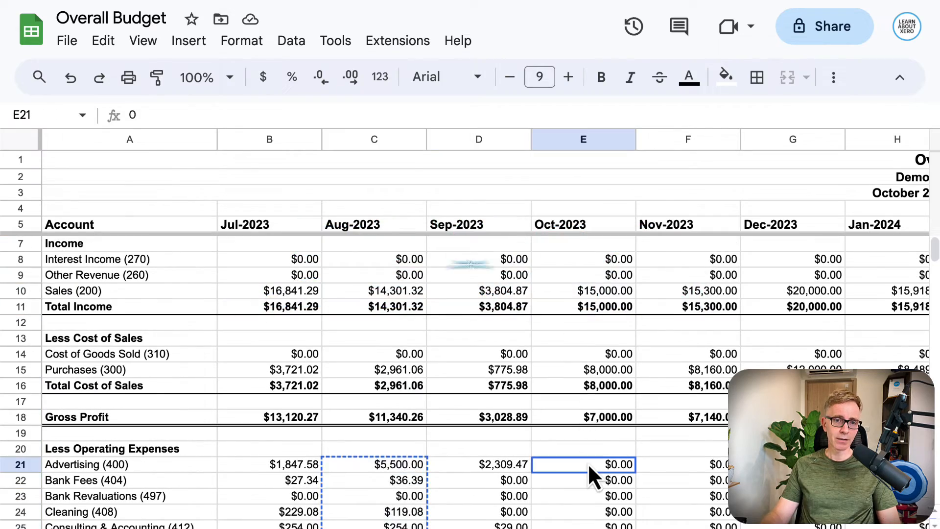
key(ctrl+v)
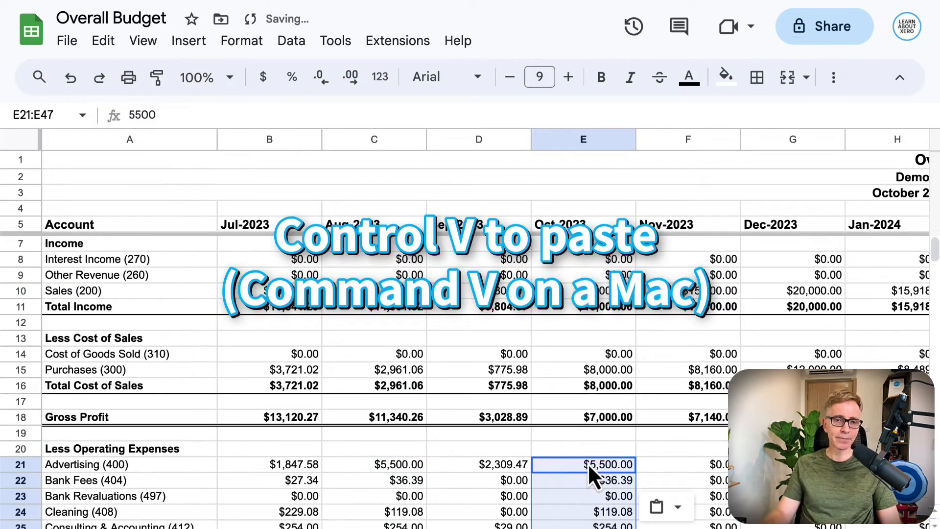
- Fill the Oct-2023 operating expenses in E21:E47 across the remaining months through Sep-2024 (column P)
scroll(588, 462, down, 9)
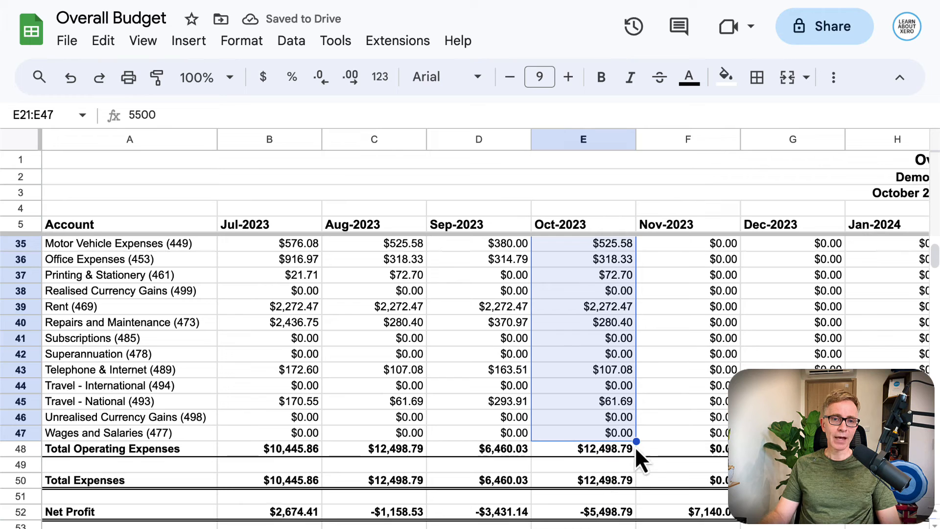
drag(636, 442, 832, 440)
scroll(521, 391, left, 10)
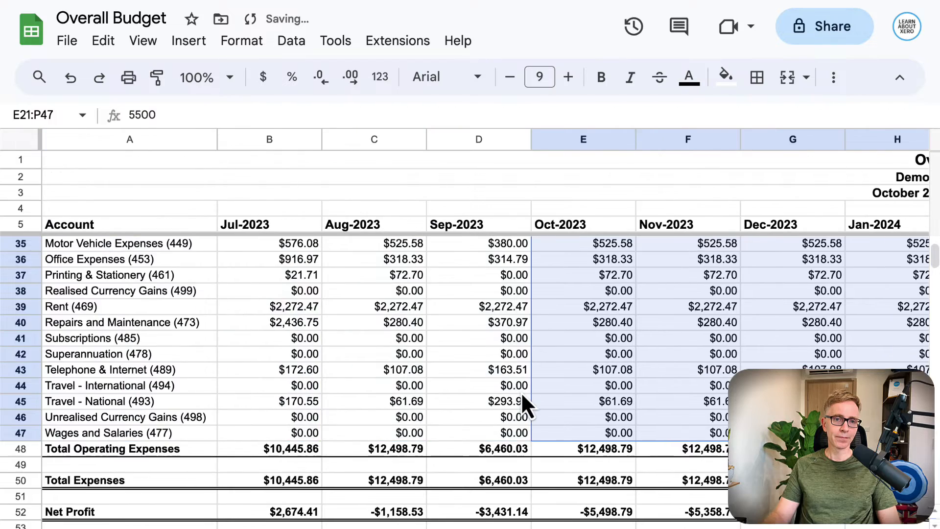
scroll(521, 392, up, 3)
scroll(521, 392, up, 4)
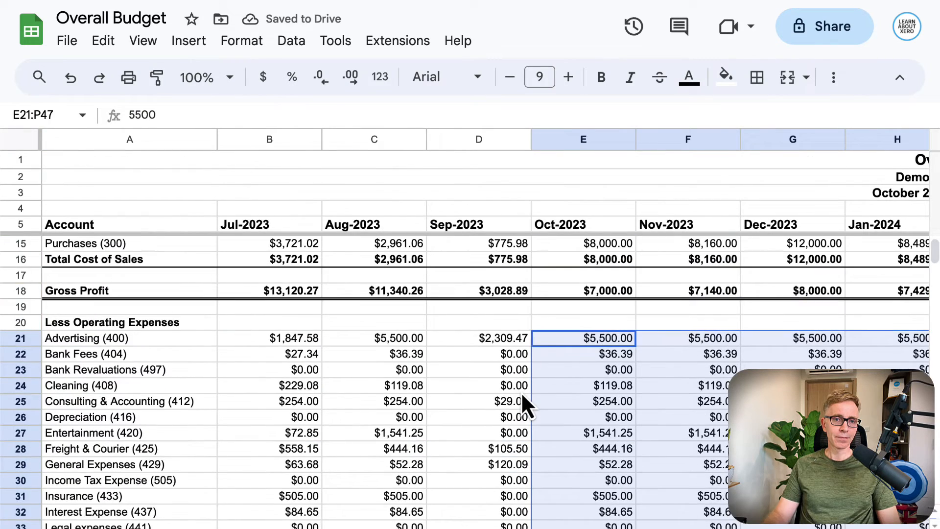
click(514, 389)
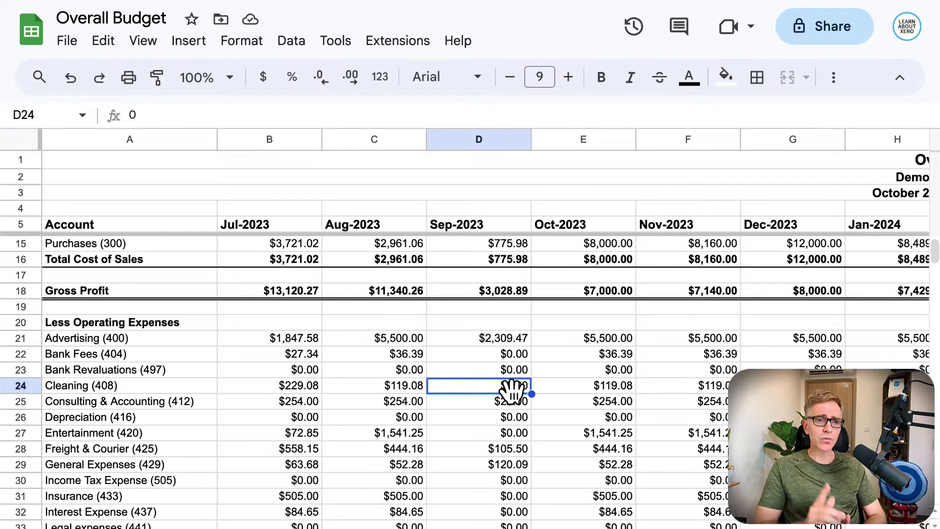
- Set the Jun-2024 budget for Travel - International (494) to 5,000
scroll(571, 446, down, 2)
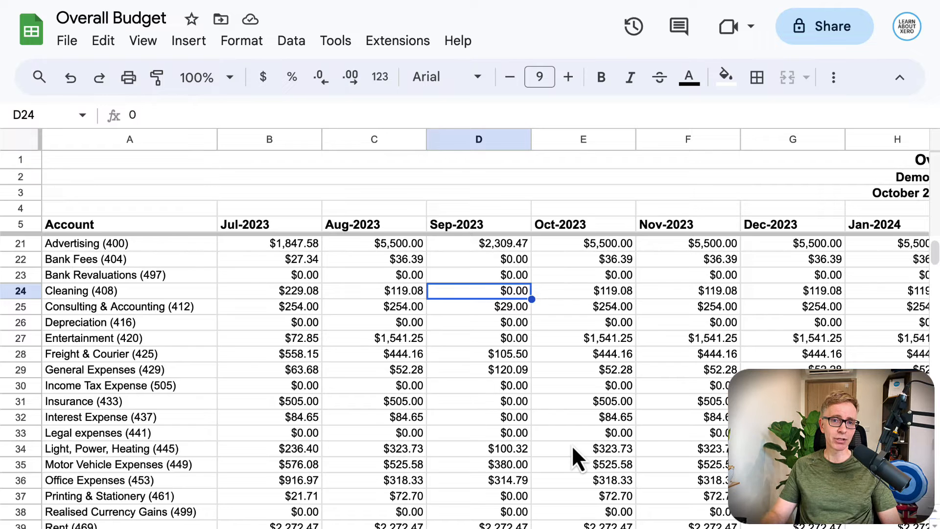
scroll(6, 444, down, 5)
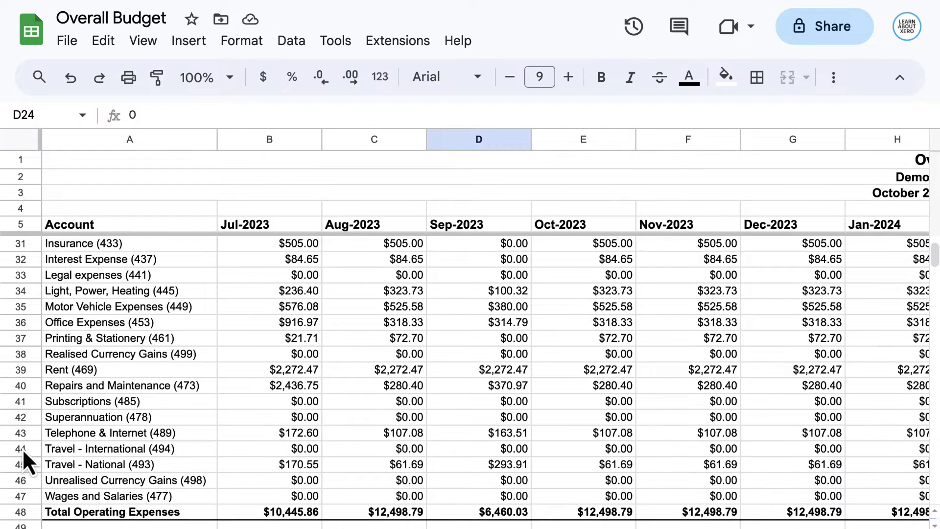
click(22, 448)
scroll(398, 456, right, 10)
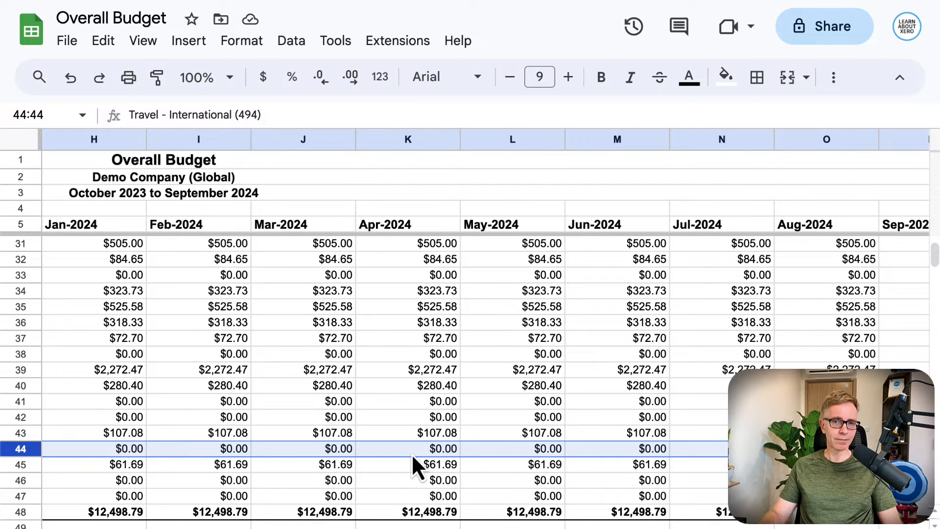
click(243, 447)
text(5,0)
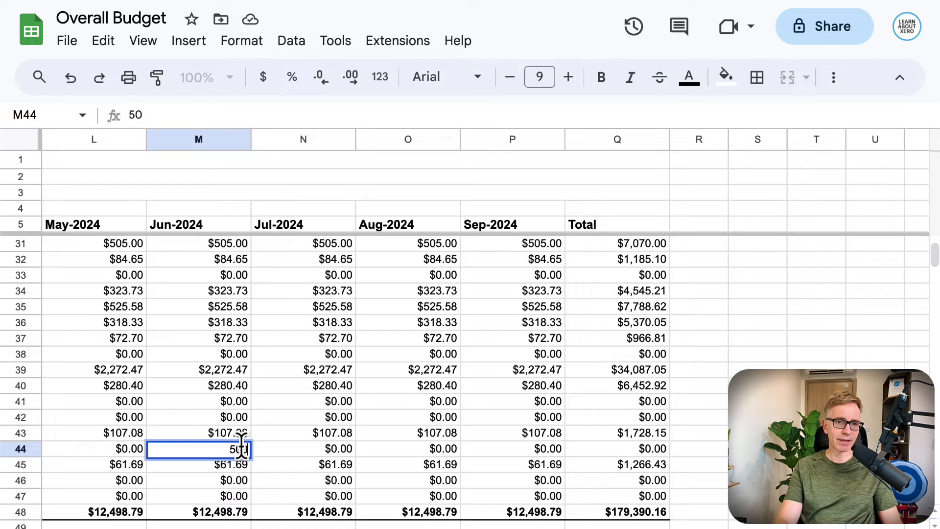
text(00)
key(Return)
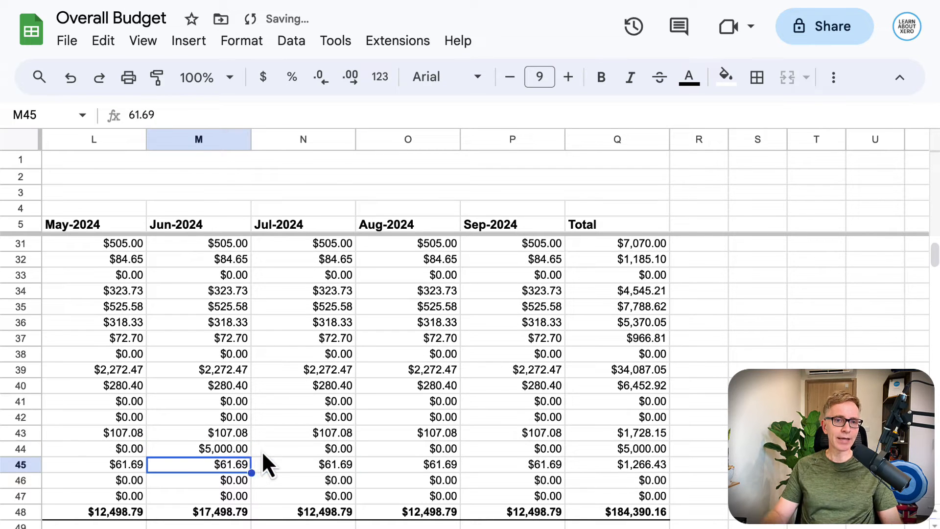
- Download the edited budget as a Microsoft Excel (.xlsx) file
scroll(263, 455, left, 10)
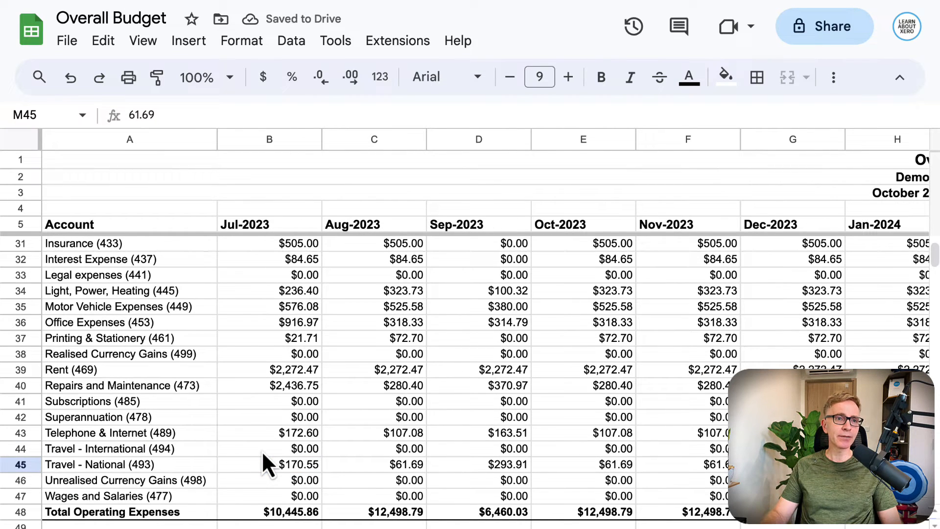
click(68, 40)
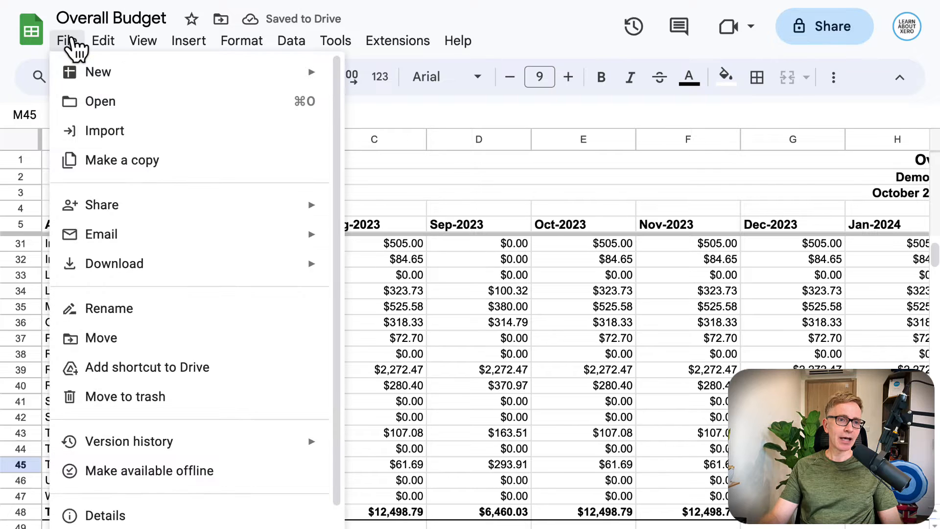
mouse_move(164, 275)
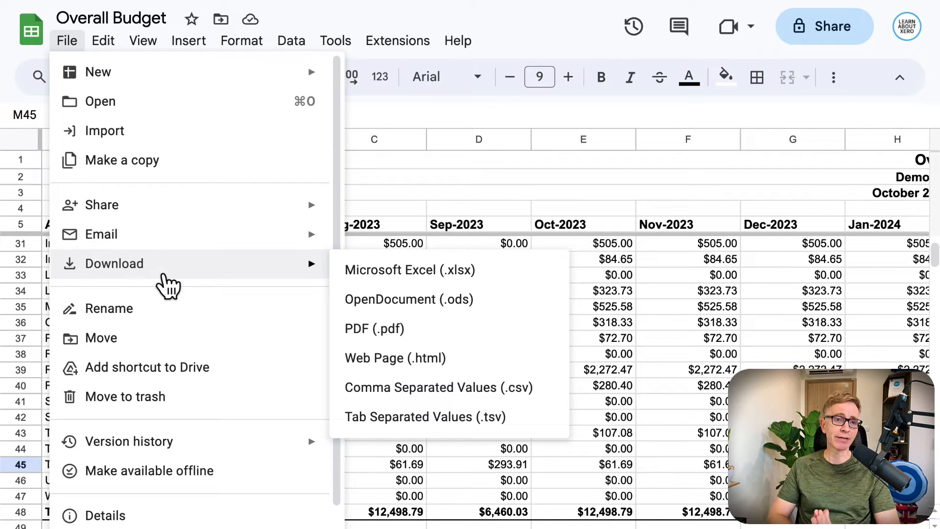
click(365, 272)
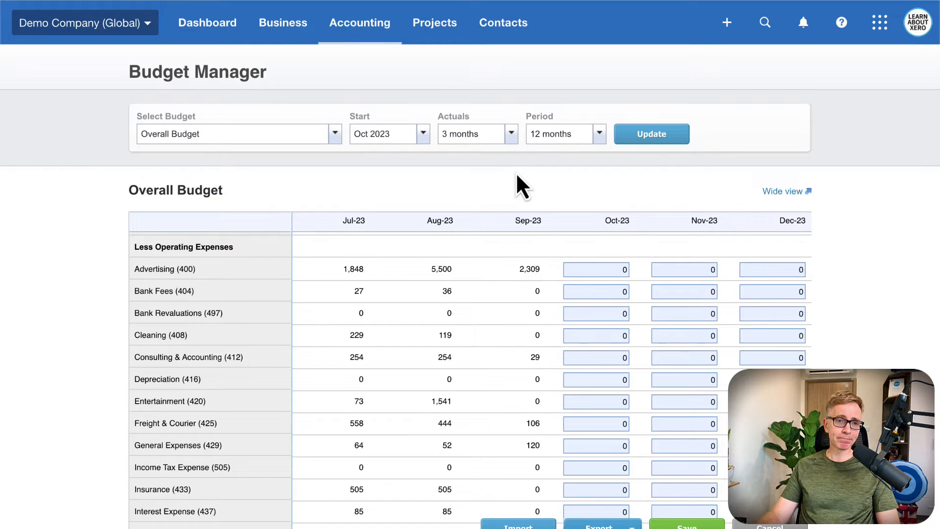
- Switch to Xero's Budget Manager, start a budget import and choose Overall Budget (1).xlsx from Downloads as the file
scroll(563, 333, up, 5)
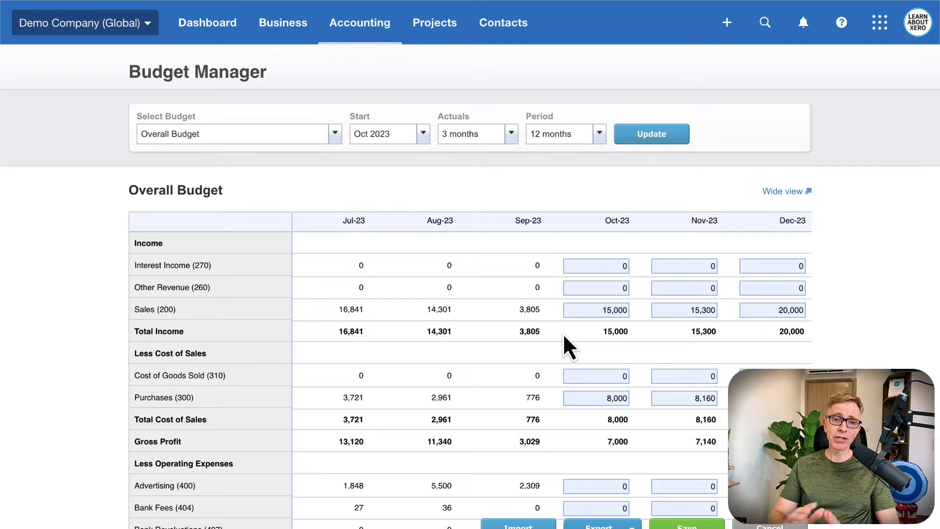
scroll(563, 333, down, 1)
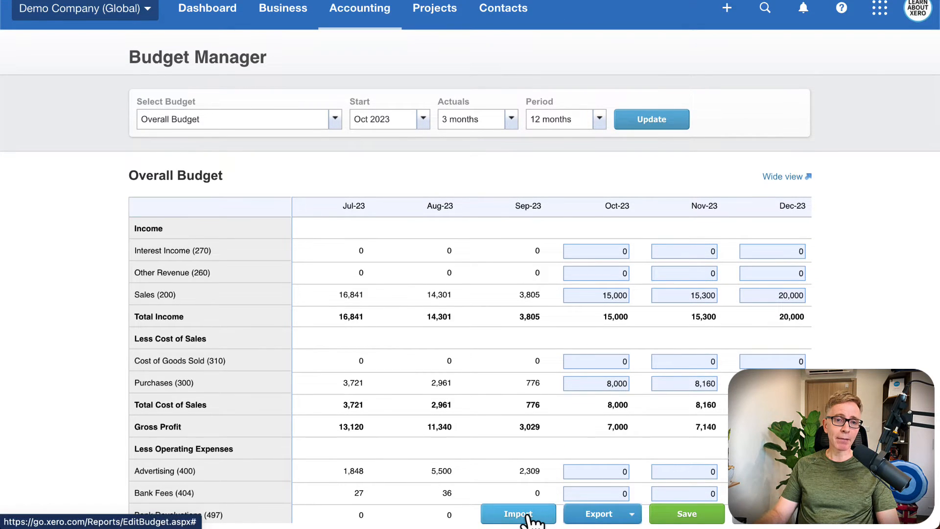
click(526, 515)
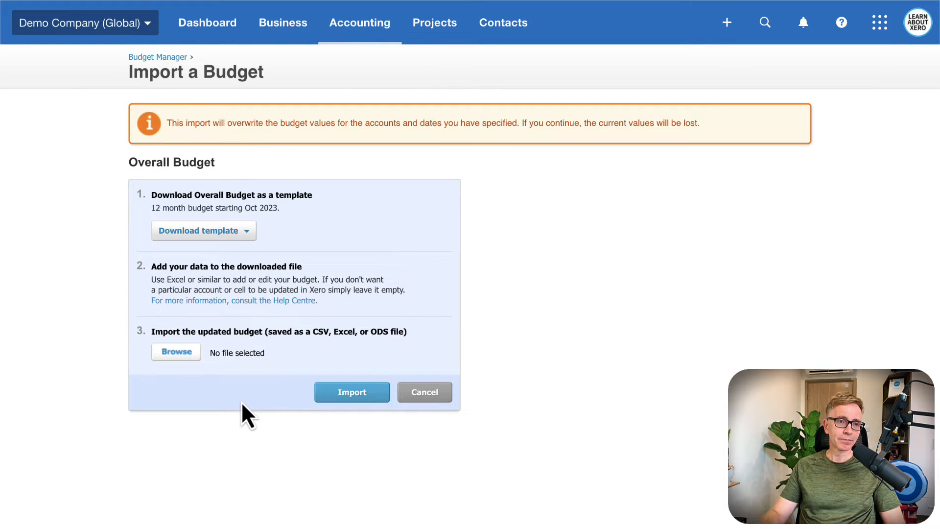
click(175, 354)
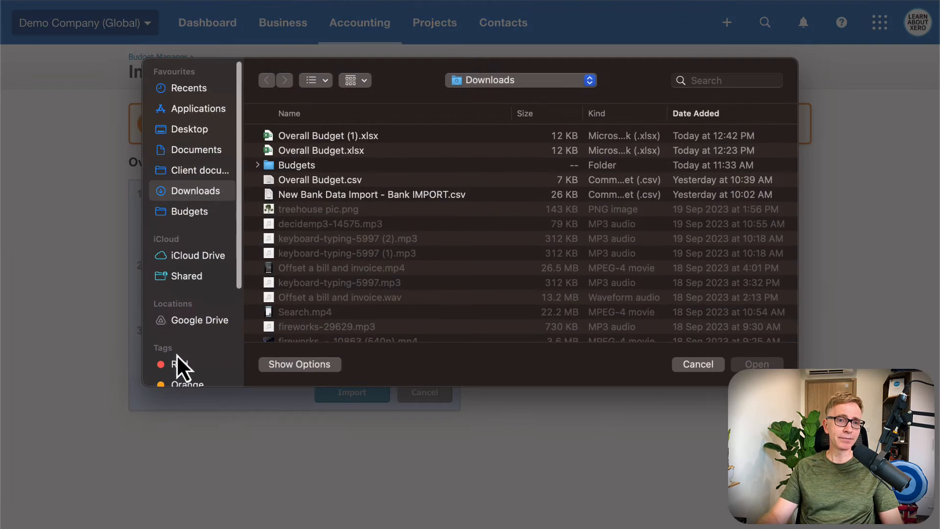
click(319, 136)
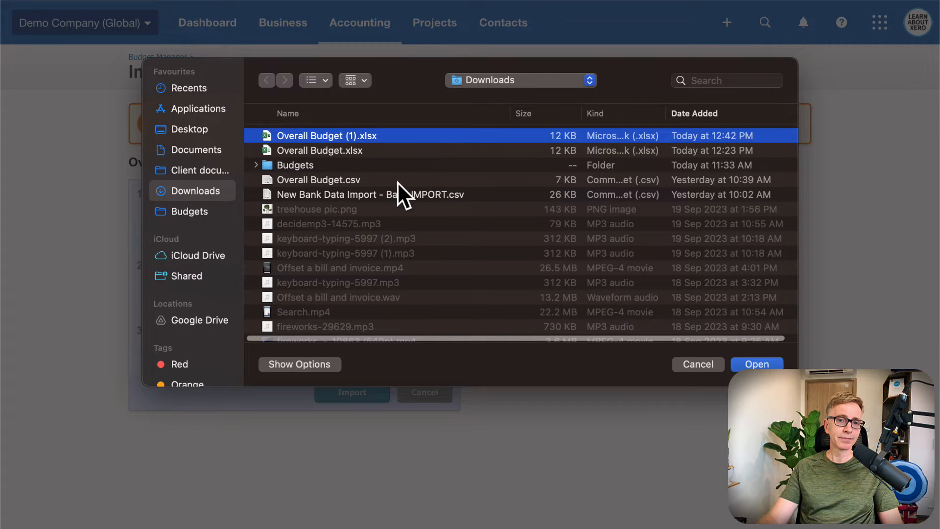
click(748, 365)
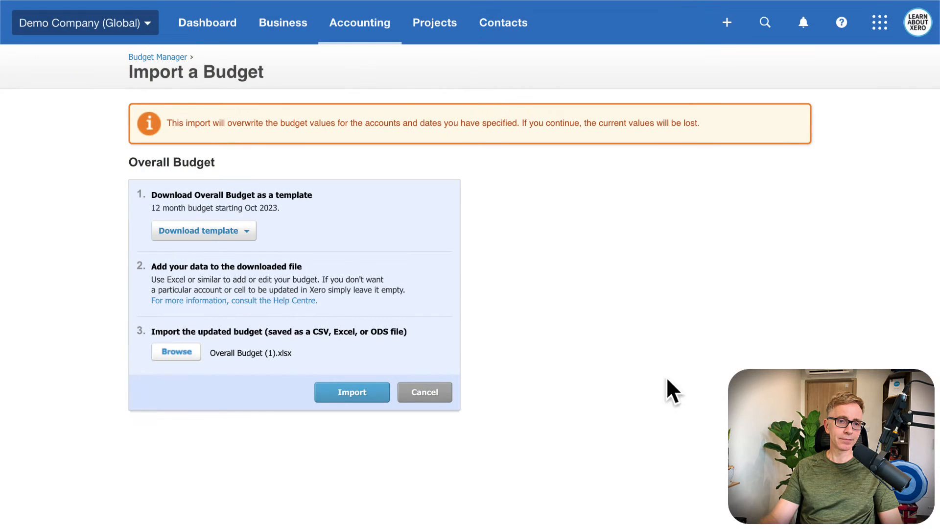
- Import the selected file, confirm it as the Overall Budget and look over the imported operating expenses
click(366, 392)
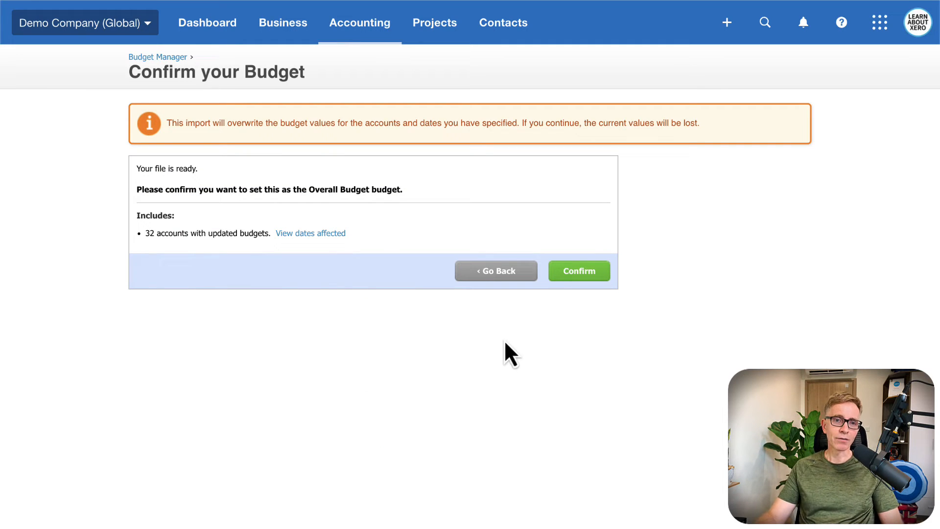
click(584, 275)
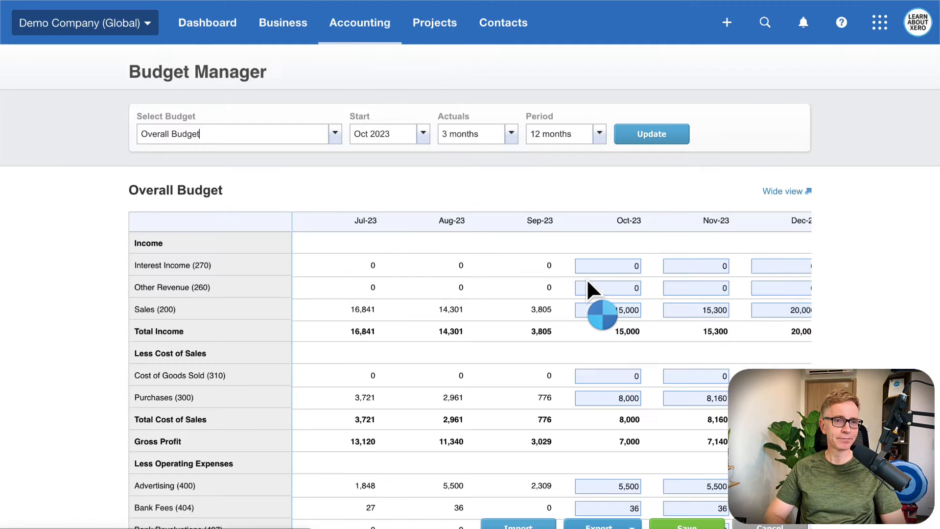
scroll(487, 336, down, 5)
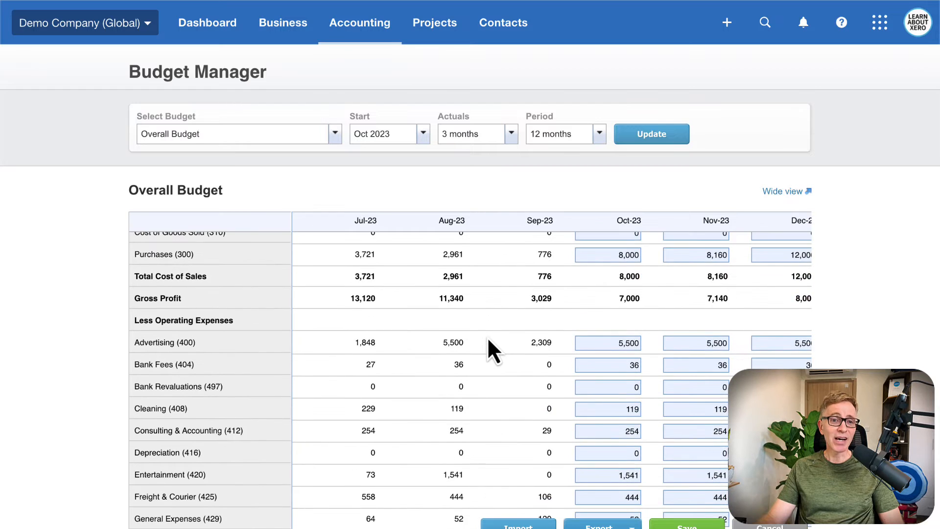
scroll(488, 339, down, 4)
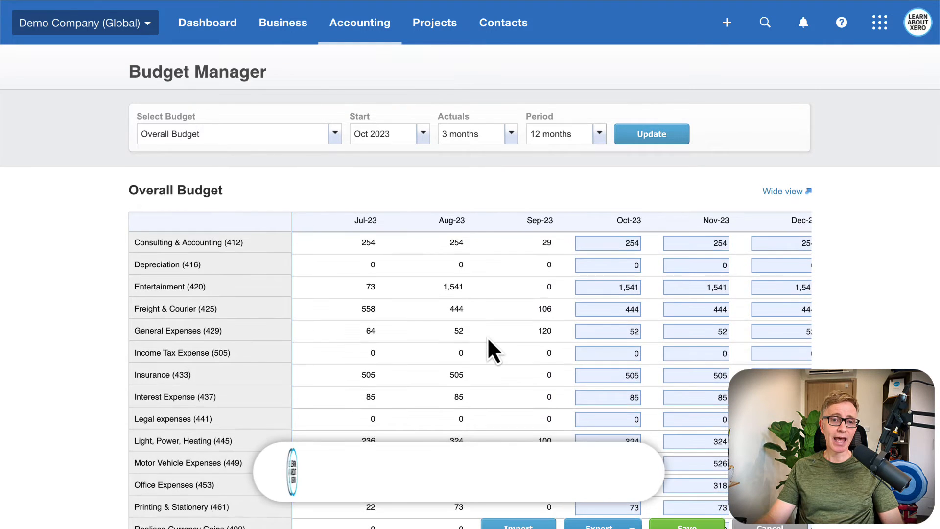
scroll(489, 339, right, 2)
scroll(488, 339, right, 5)
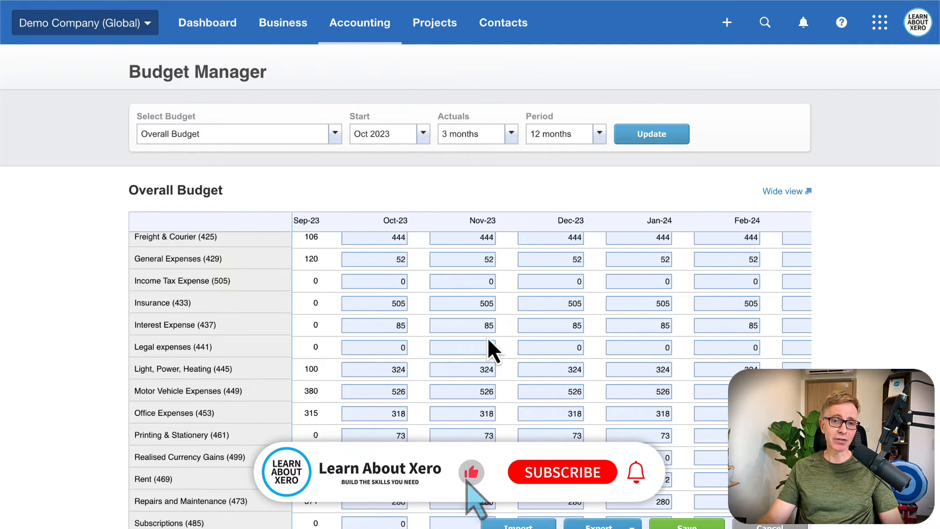
- Add a new budget named North with the region set to Do Not Filter
scroll(487, 337, down, 4)
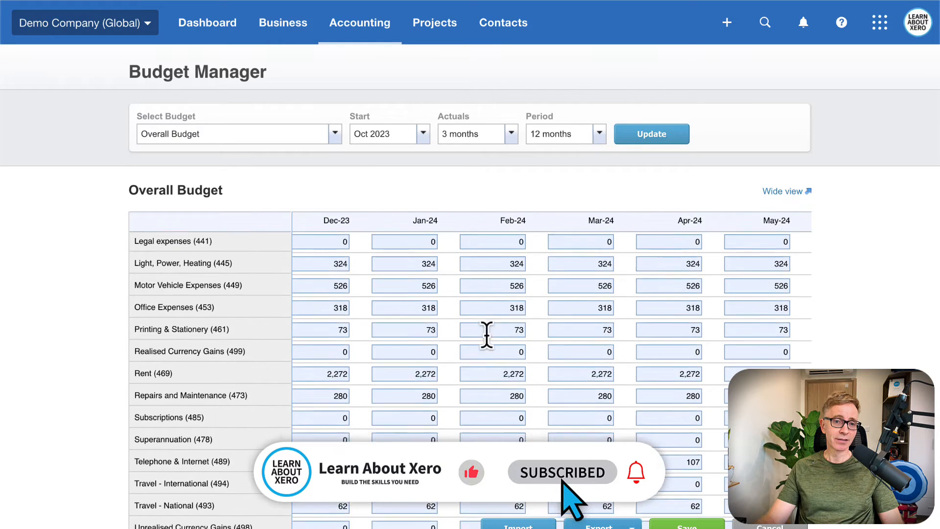
scroll(487, 337, left, 5)
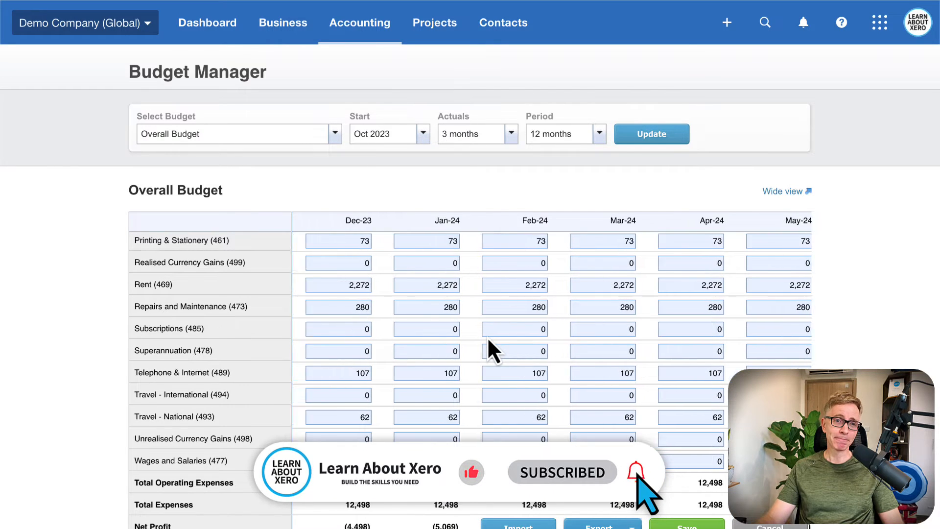
scroll(487, 337, up, 10)
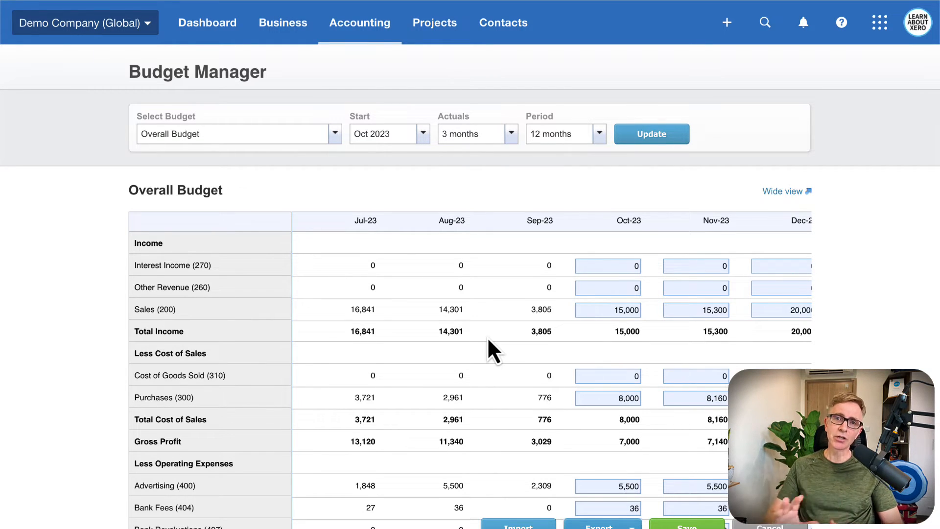
click(335, 136)
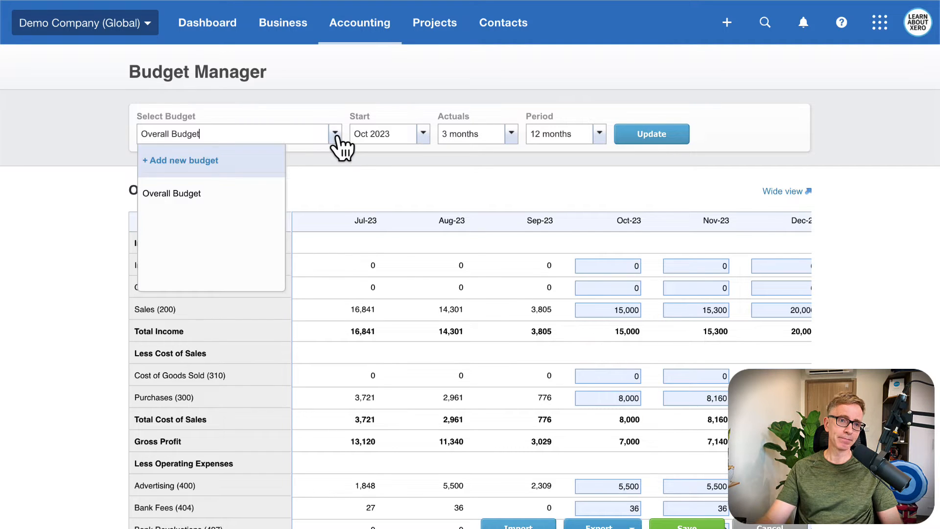
click(245, 165)
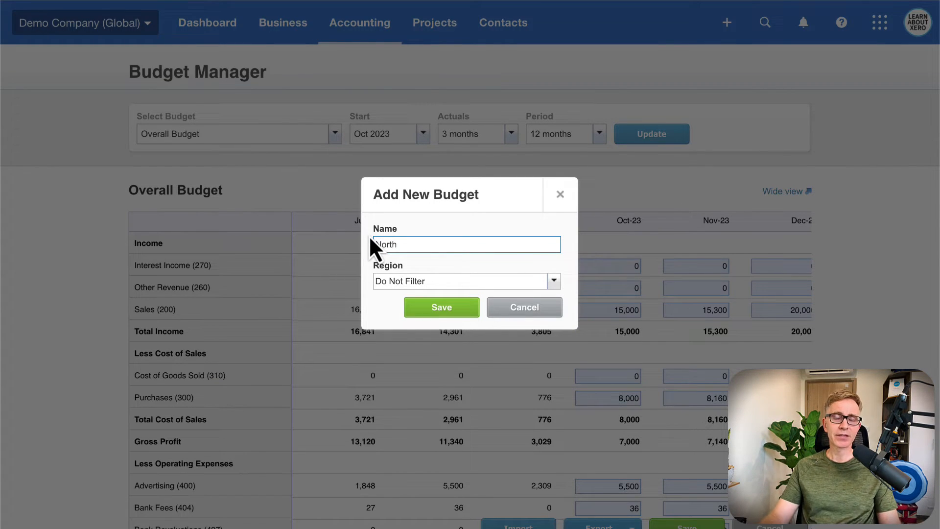
click(553, 282)
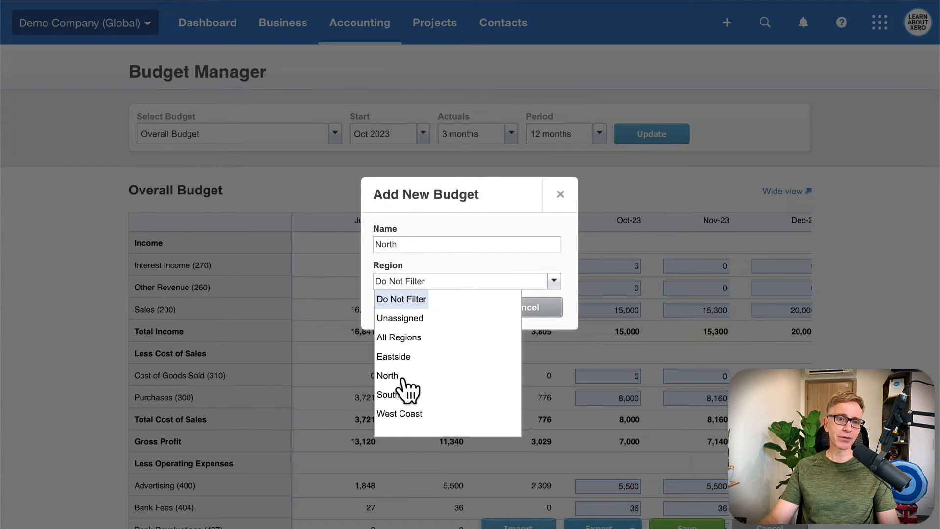
click(447, 312)
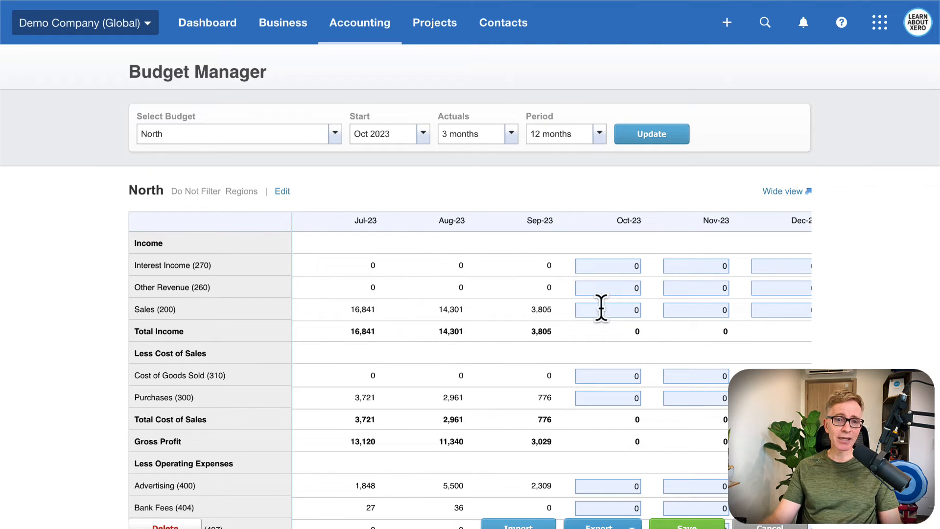
- Set North's Oct-23 Sales (200) budget to 2,500, increase it by 2% each month across the period, and save the budget
click(602, 308)
text(2500)
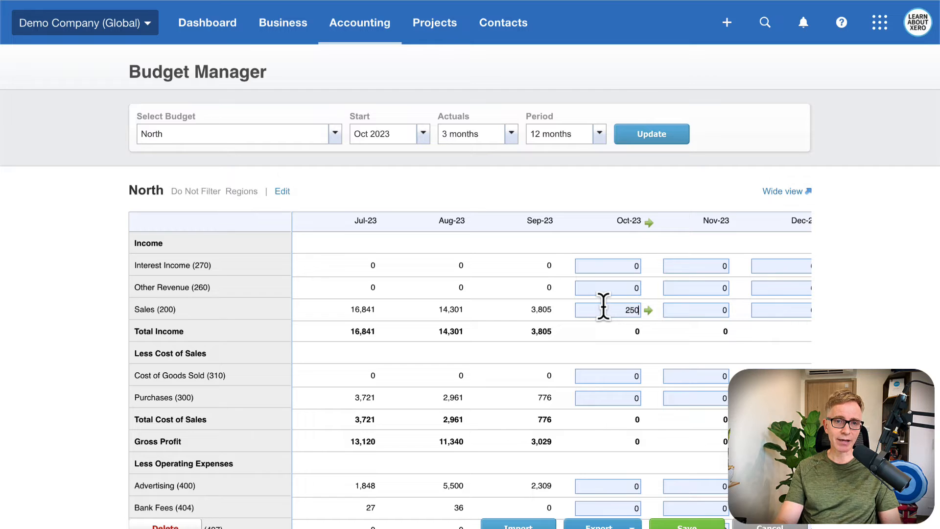
click(647, 311)
click(347, 274)
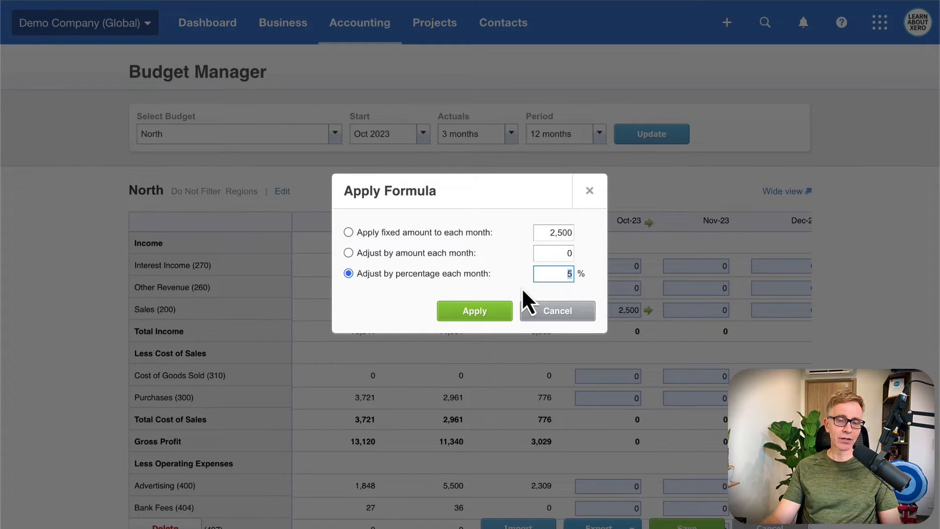
text(2)
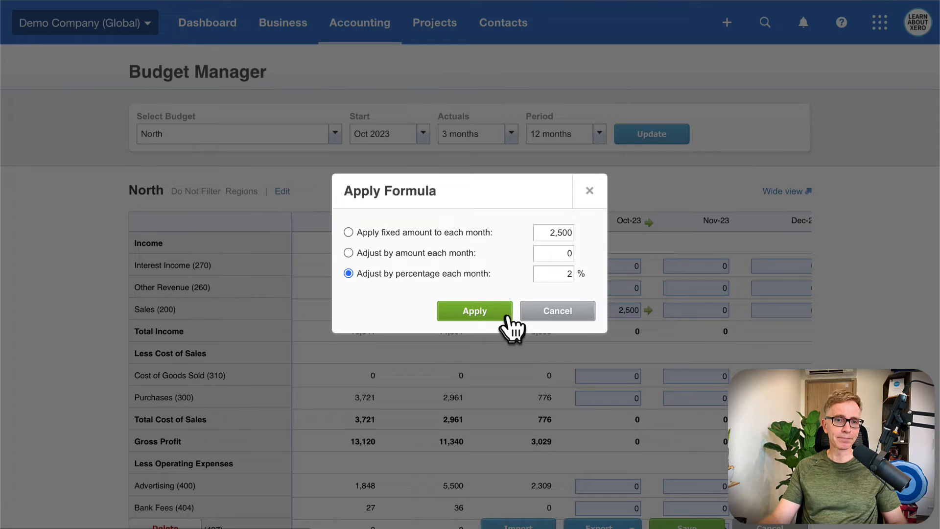
click(499, 315)
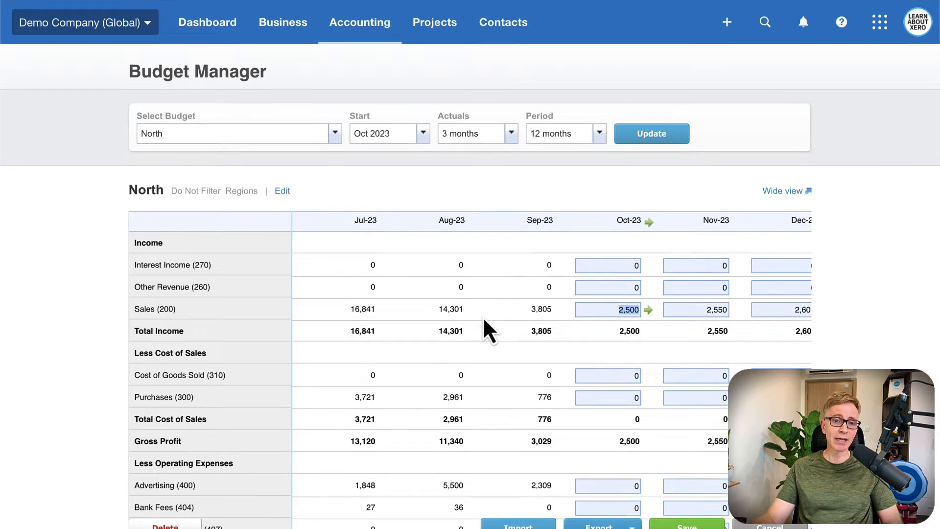
scroll(543, 362, down, 1)
click(686, 513)
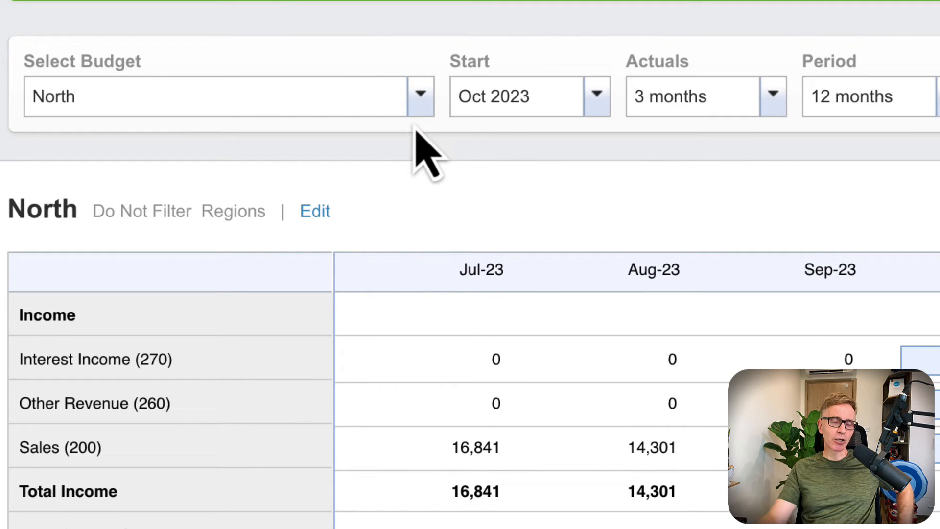
- Save a copy of the North budget under the name South with its region set to South
click(315, 213)
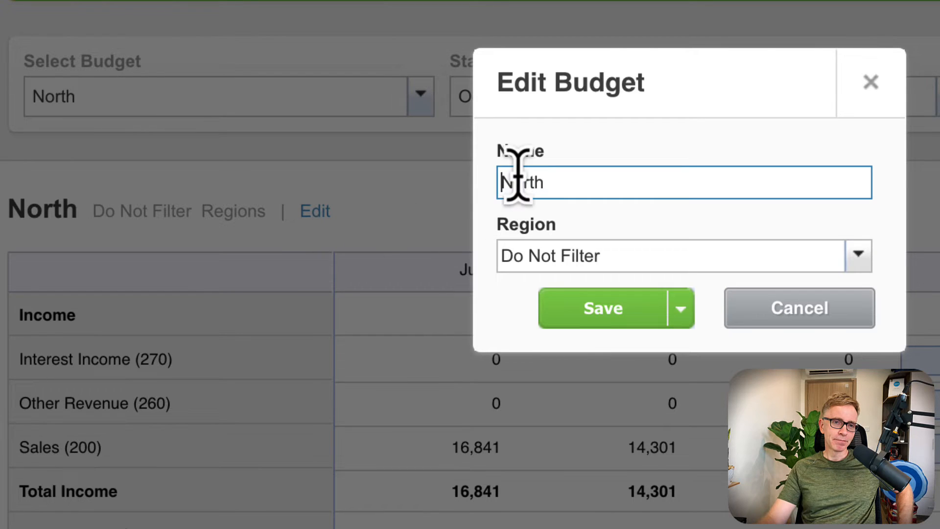
drag(562, 182, 491, 188)
text(South)
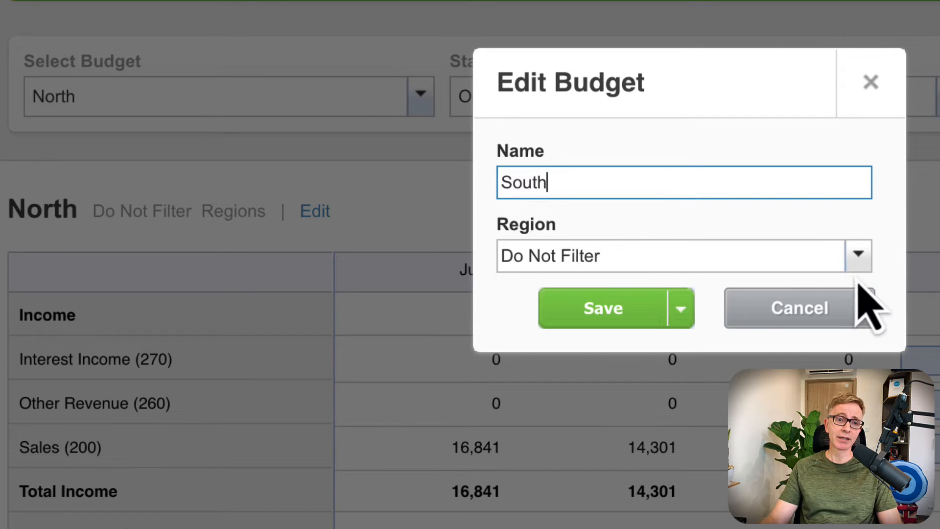
click(858, 255)
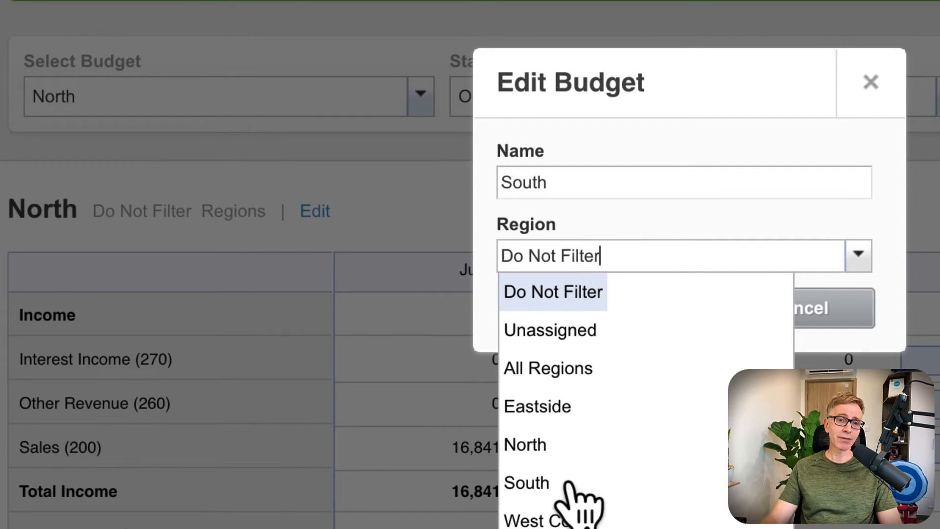
click(549, 484)
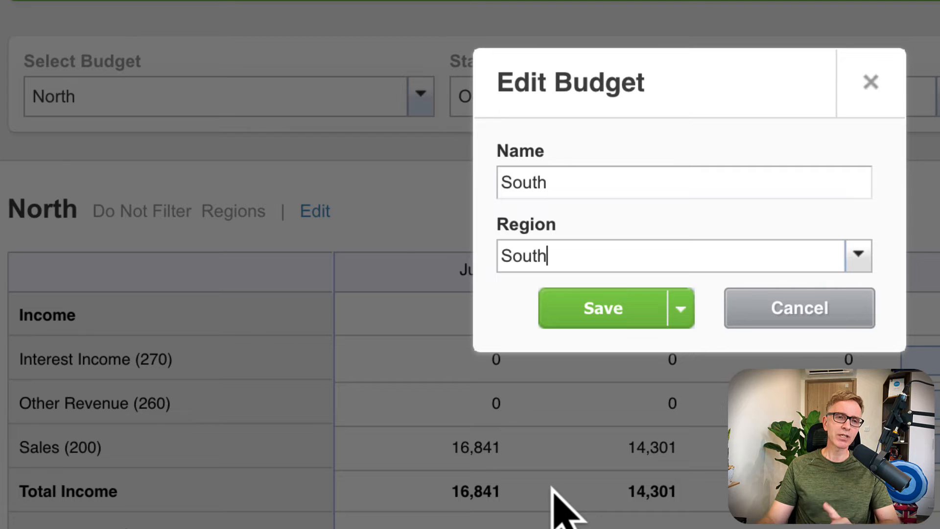
click(683, 318)
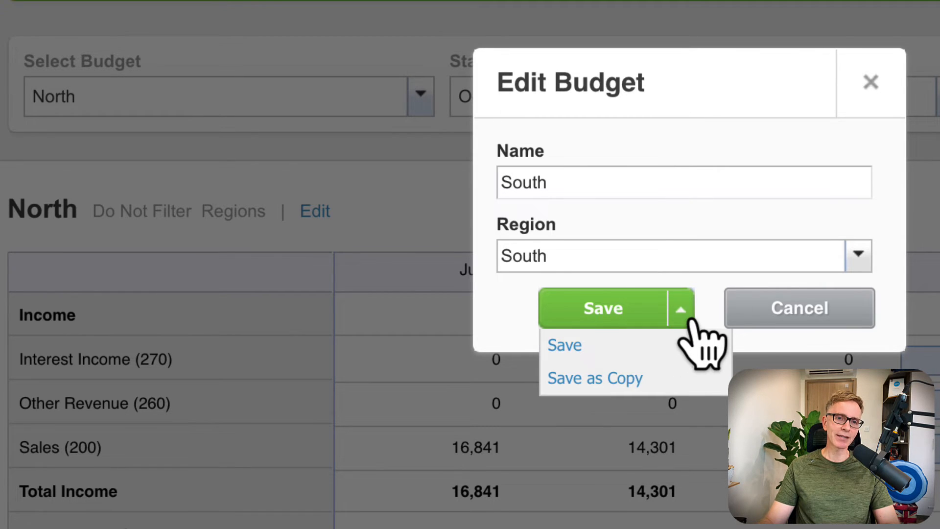
click(687, 378)
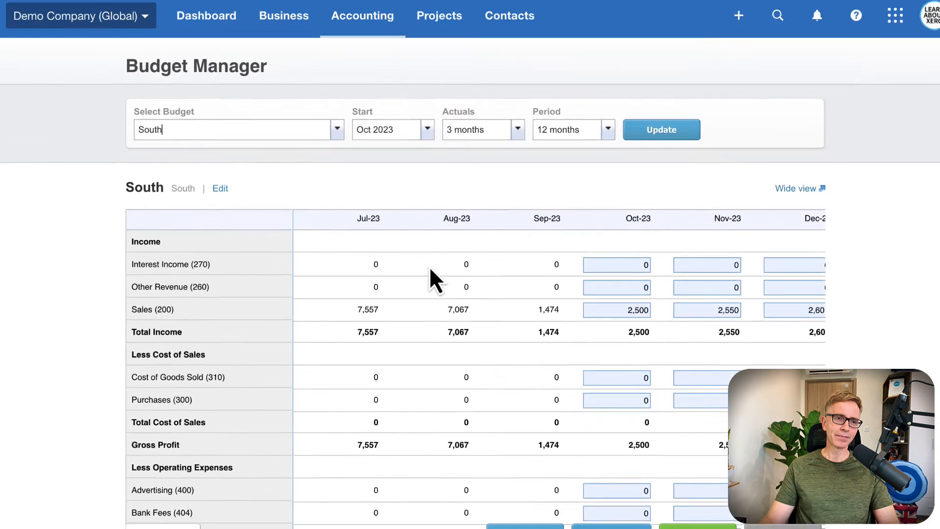
- Show the list of budgets available in the Budget Manager
click(336, 130)
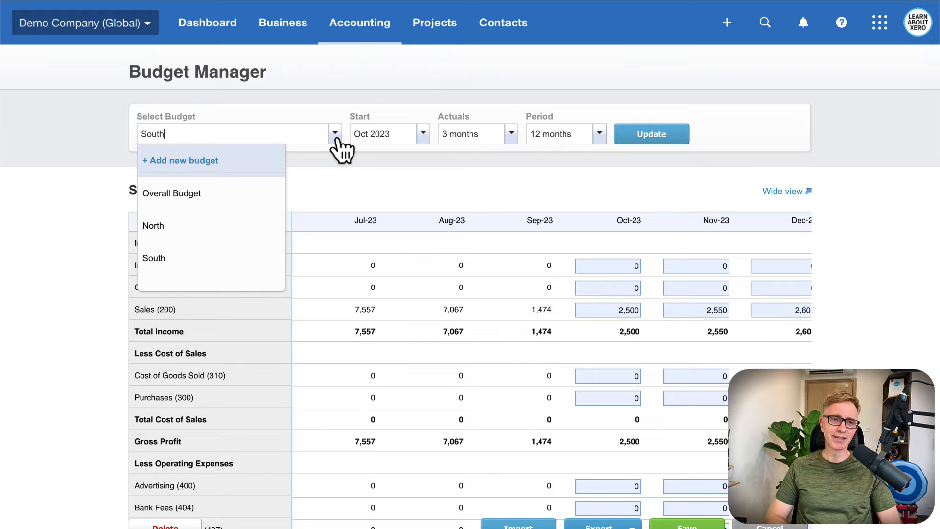
scroll(338, 147, down, 1)
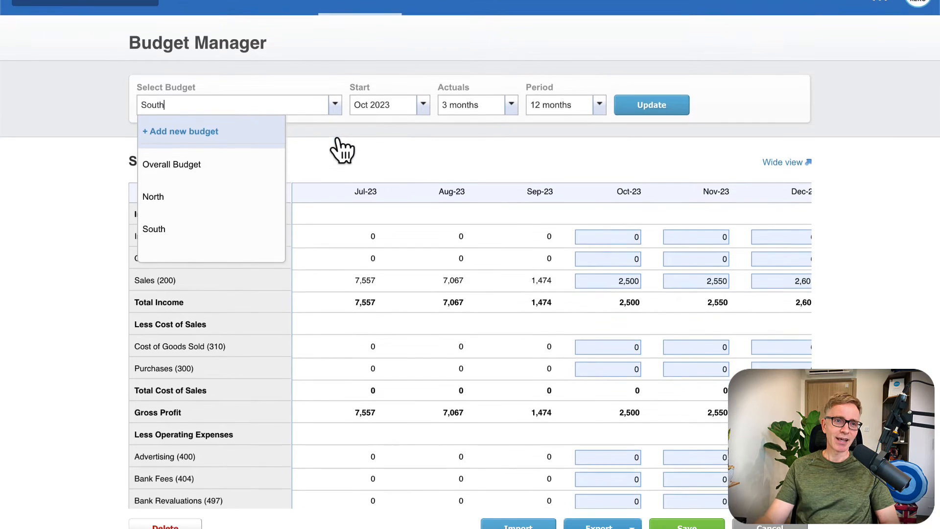
scroll(338, 146, up, 1)
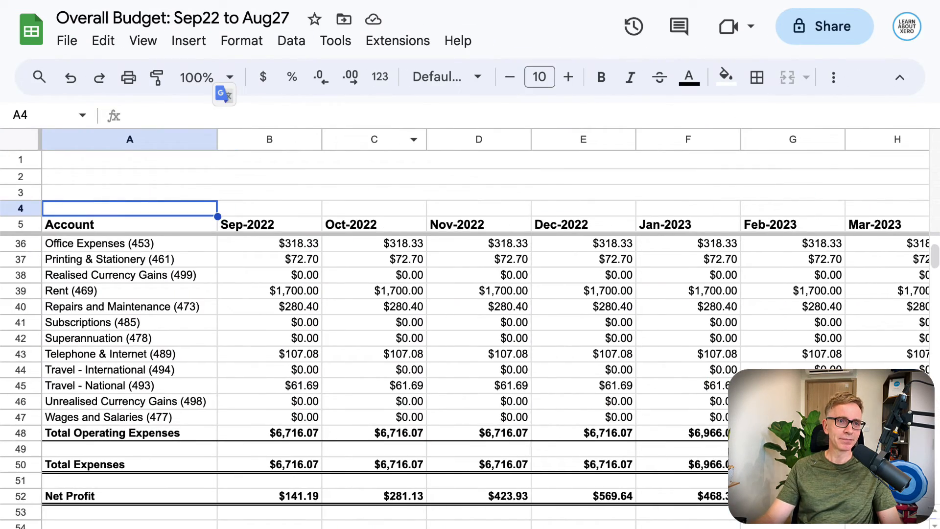
- In Google Sheets, examine the months, accounts and totals of the Overall Budget: Sep22 to Aug27 spreadsheet from start to end
scroll(485, 382, up, 6)
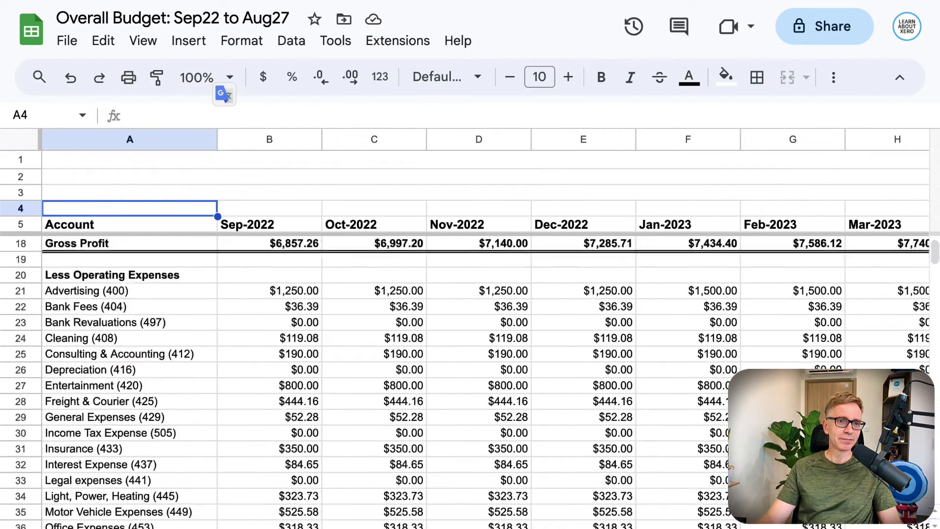
scroll(485, 382, up, 4)
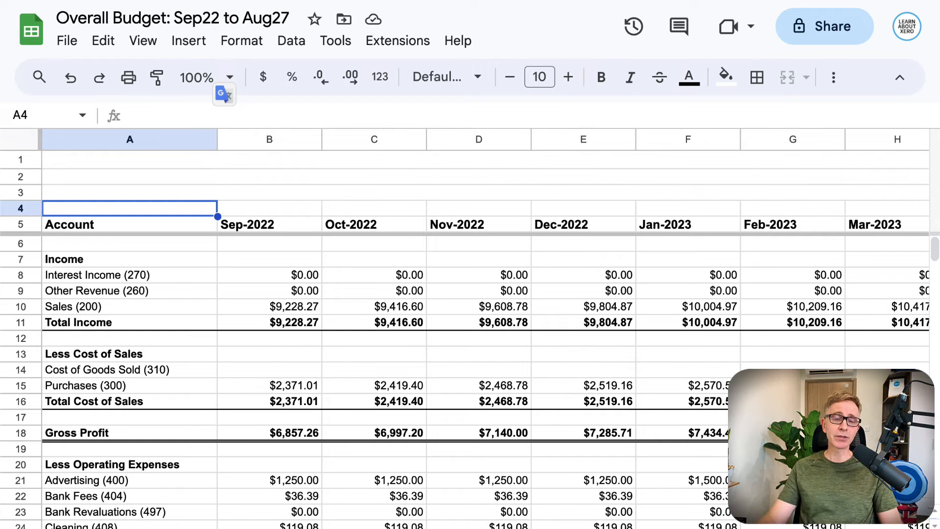
scroll(485, 328, right, 20)
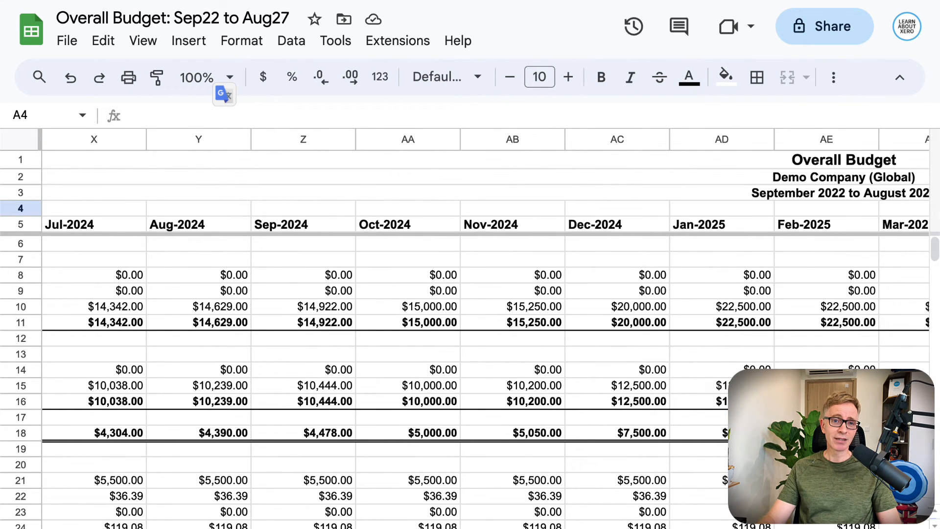
scroll(484, 328, right, 20)
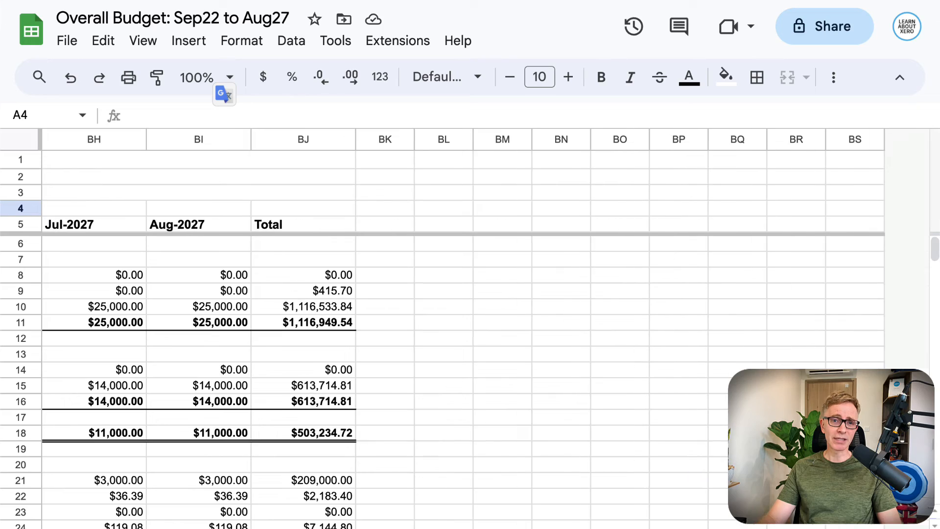
scroll(485, 328, down, 15)
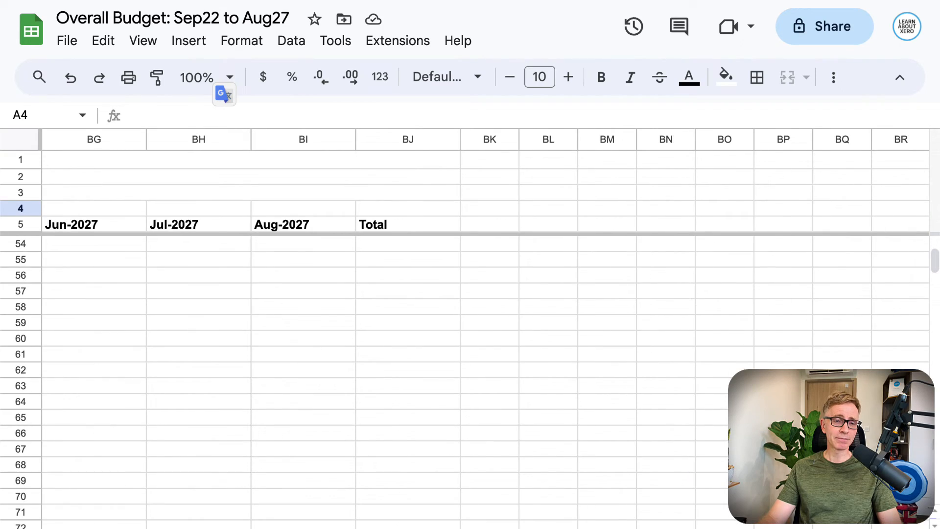
scroll(485, 328, left, 10)
scroll(484, 328, left, 15)
scroll(485, 328, up, 12)
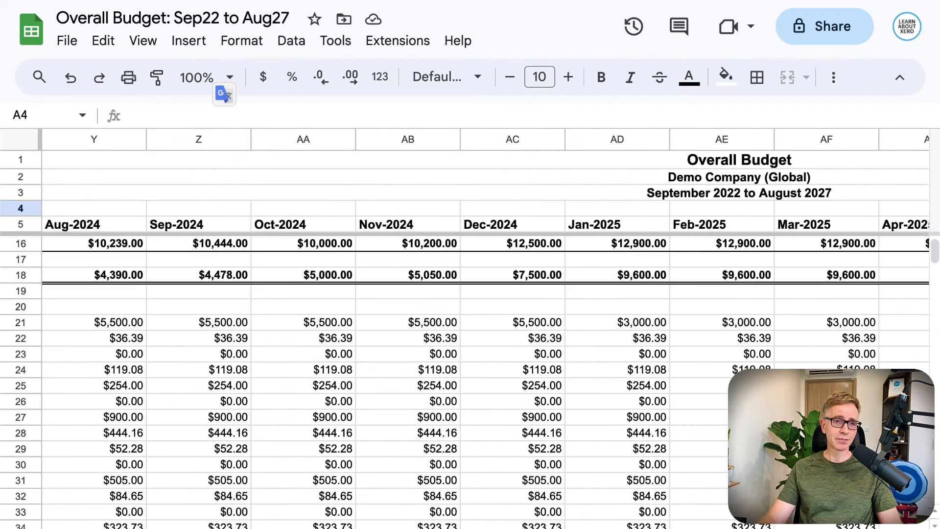
scroll(485, 328, left, 15)
scroll(484, 328, left, 3)
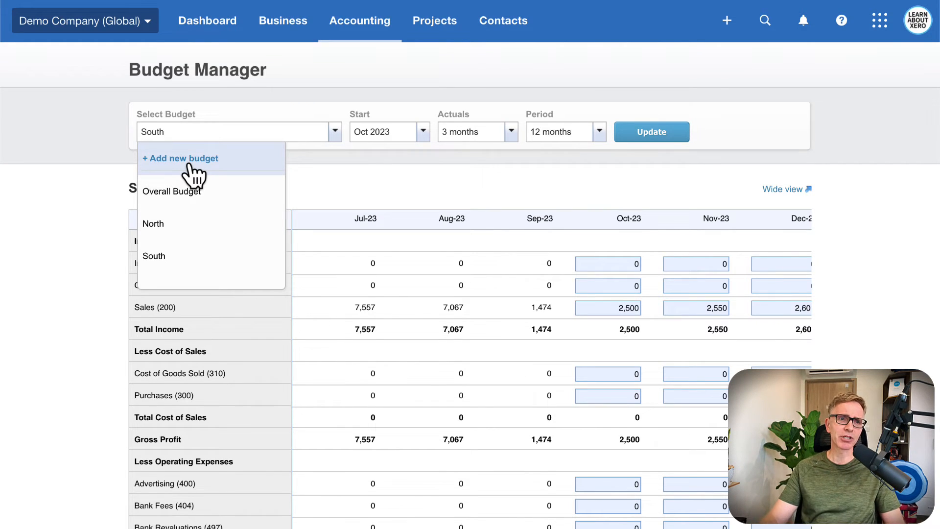
- Switch back to Xero's Budget Manager and add a new budget named 5 year budget with region Do Not Filter
click(193, 161)
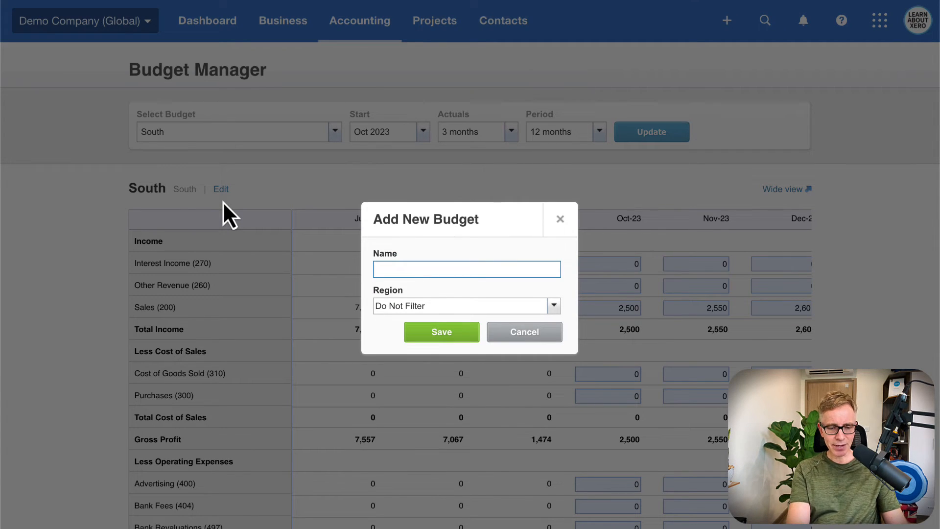
text(5 yea)
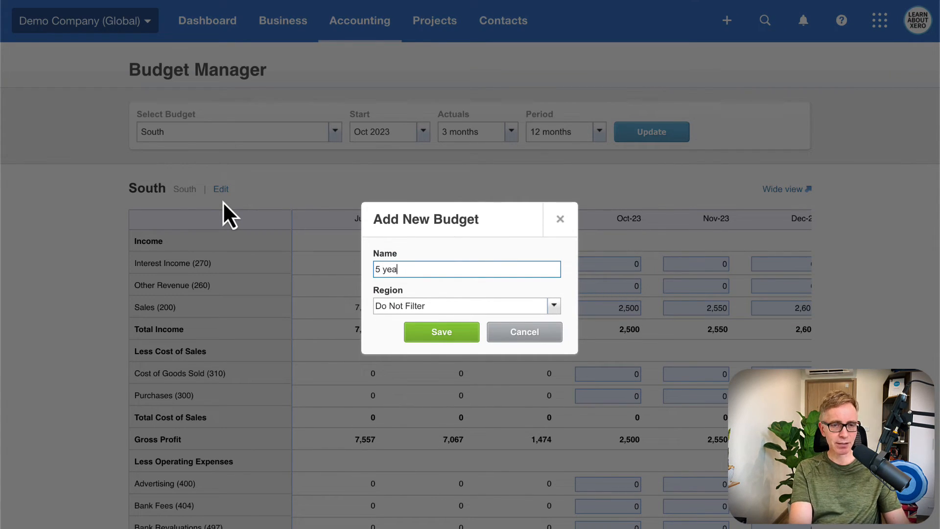
text(r budget)
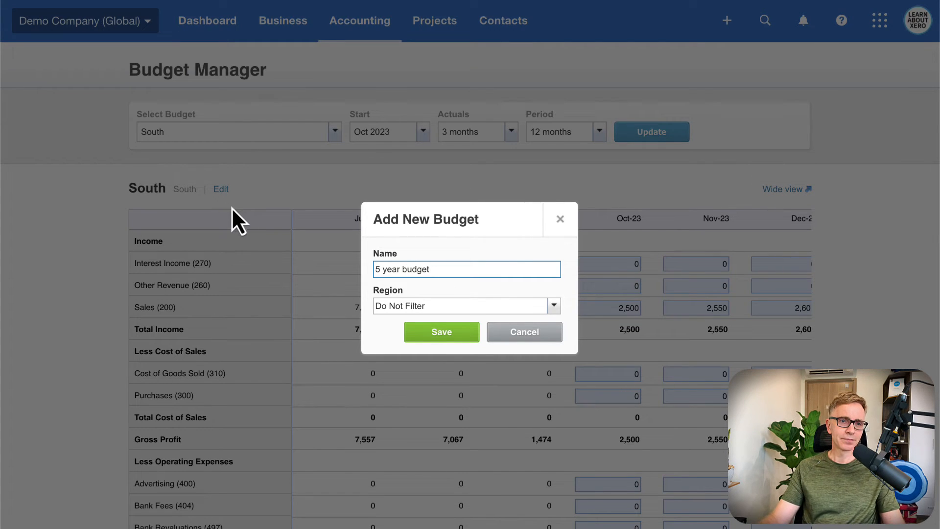
click(446, 335)
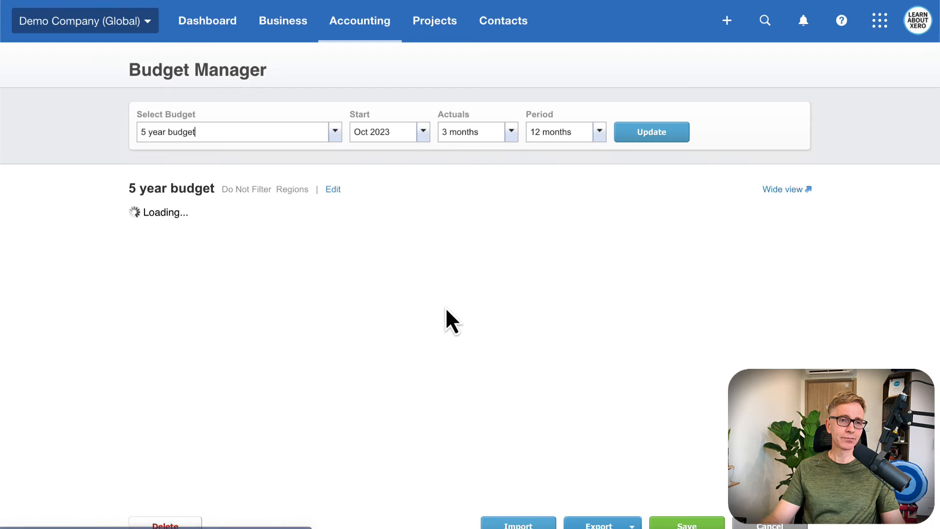
- Import 5 year budget_ Sep22 to Aug27.csv from the Budgets folder into the 5 year budget, confirm it, and view the list of budgets
scroll(483, 416, down, 1)
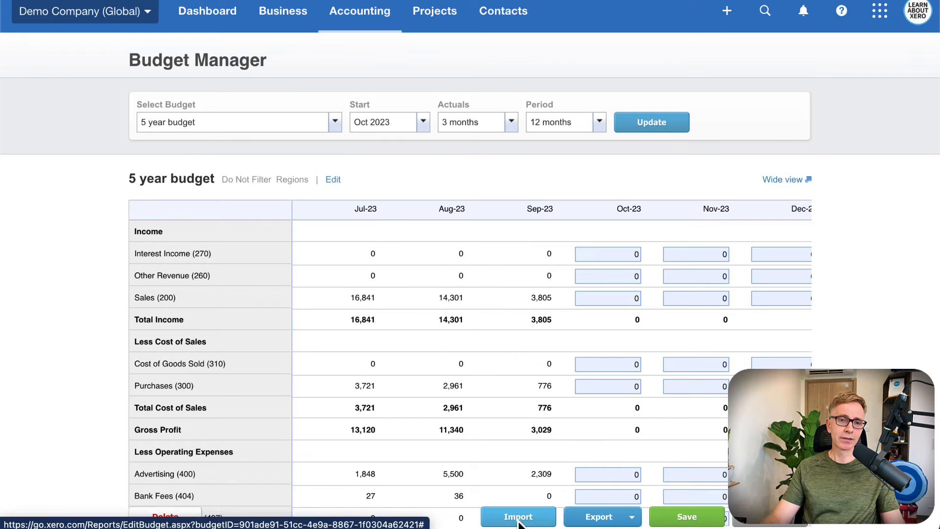
click(519, 520)
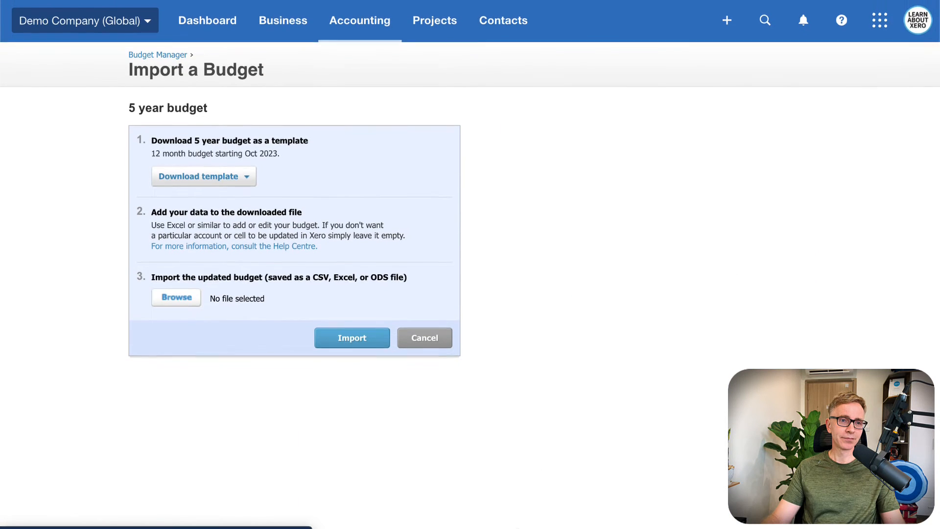
click(183, 300)
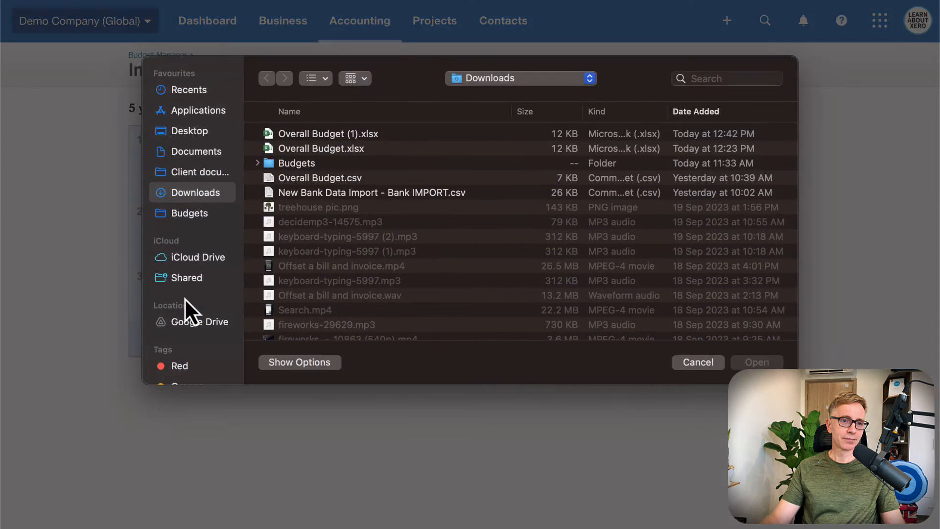
click(189, 215)
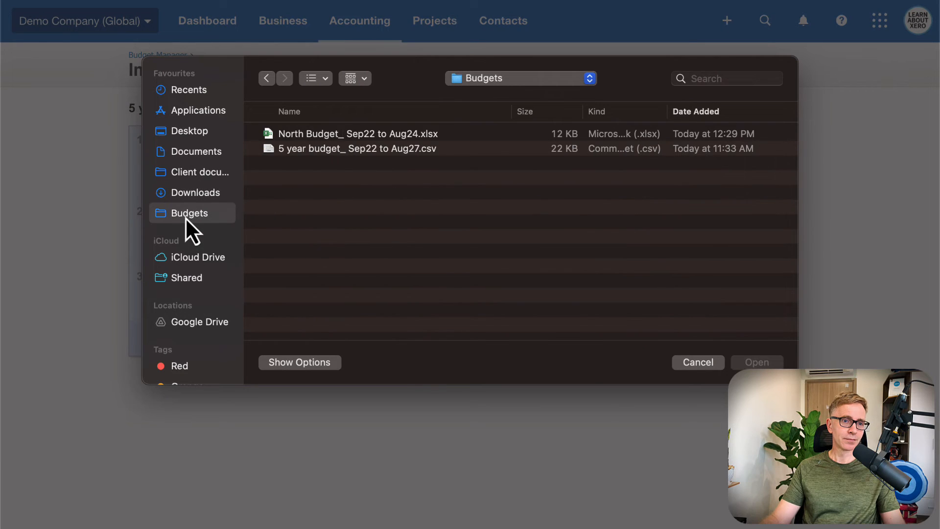
click(310, 148)
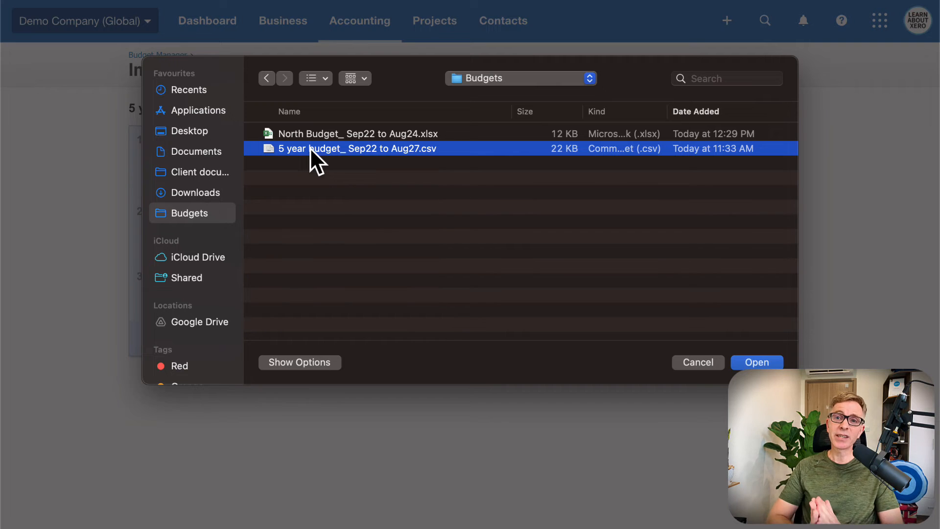
click(756, 363)
click(369, 345)
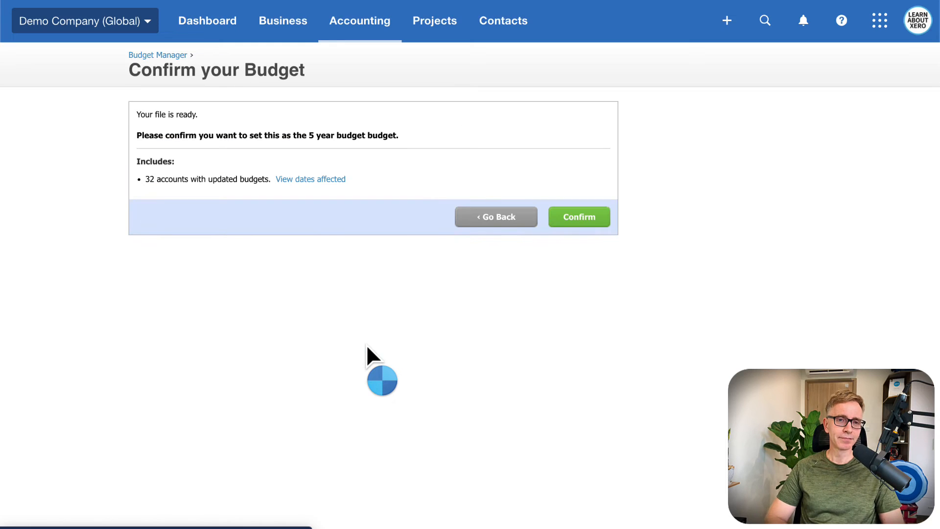
click(585, 220)
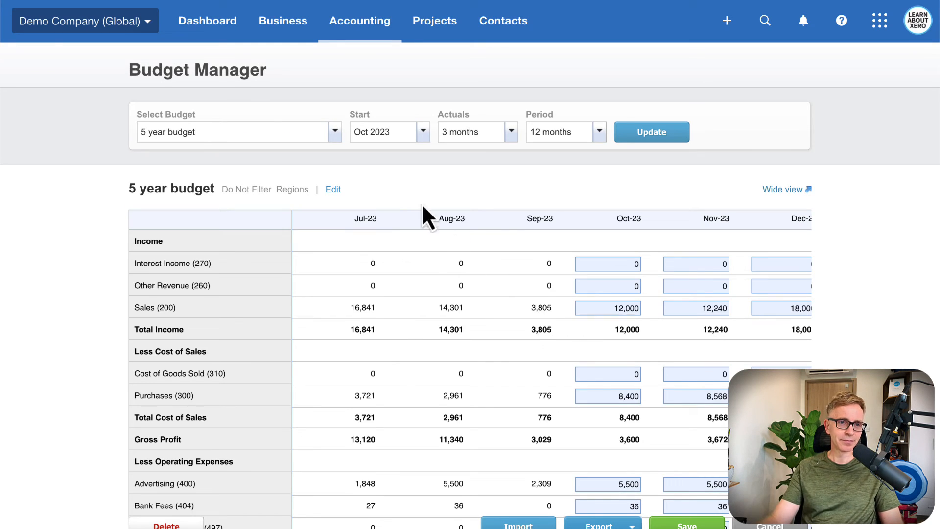
click(336, 132)
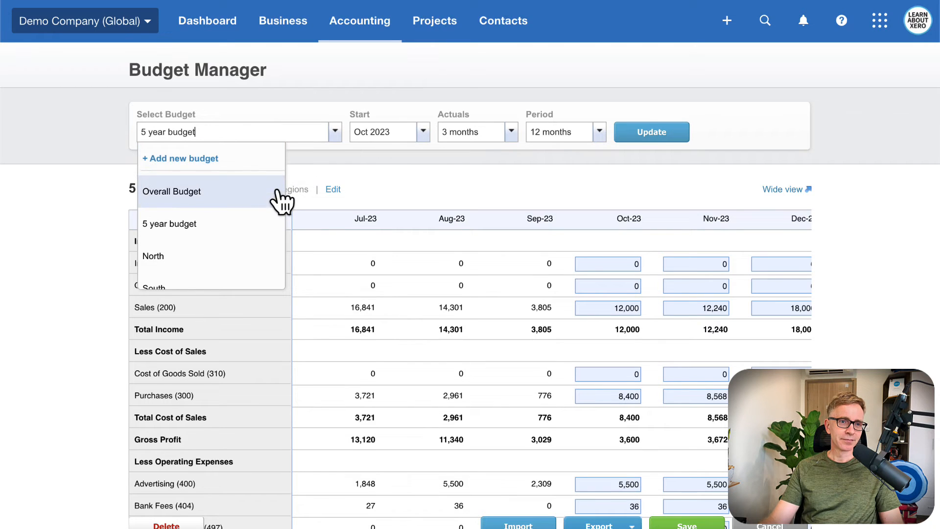
scroll(279, 199, down, 1)
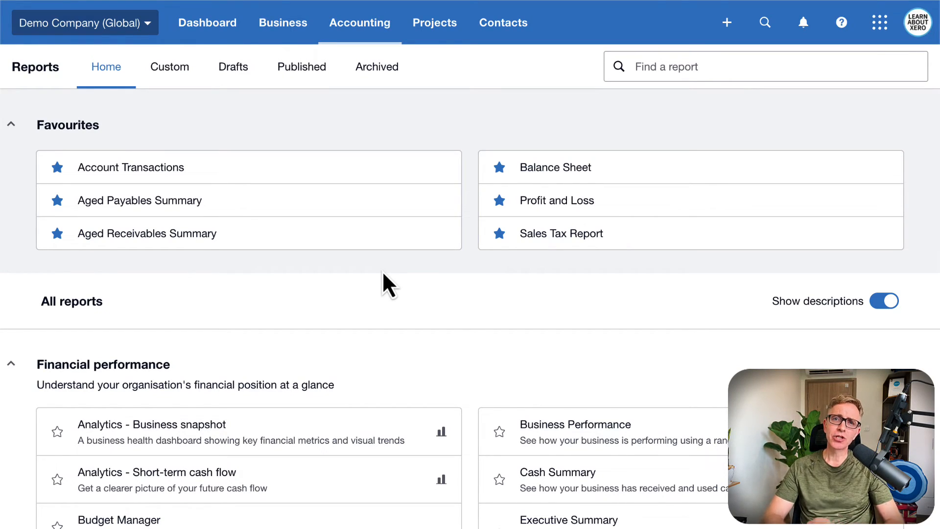
- Open the Budget Variance report and update it for This quarter, 1 Jul to 30 Sept 2023, against the Overall Budget
scroll(383, 273, down, 4)
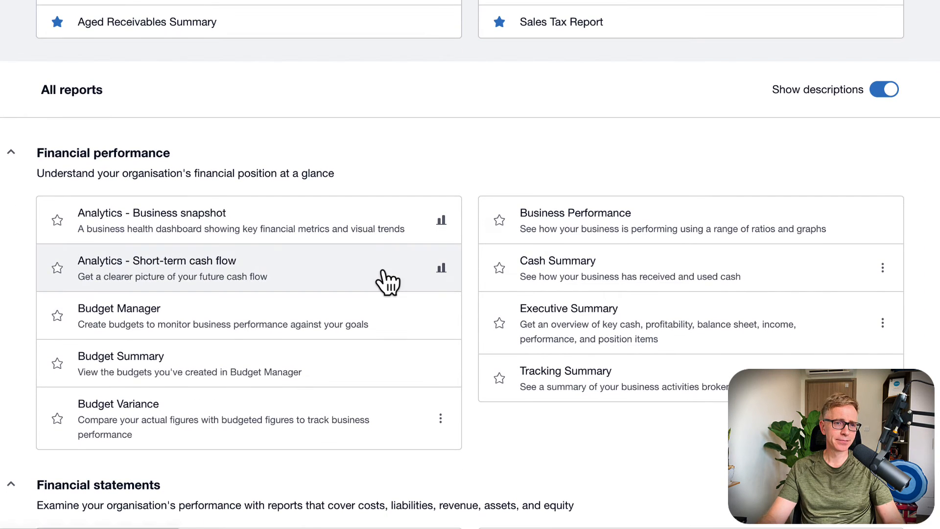
click(294, 428)
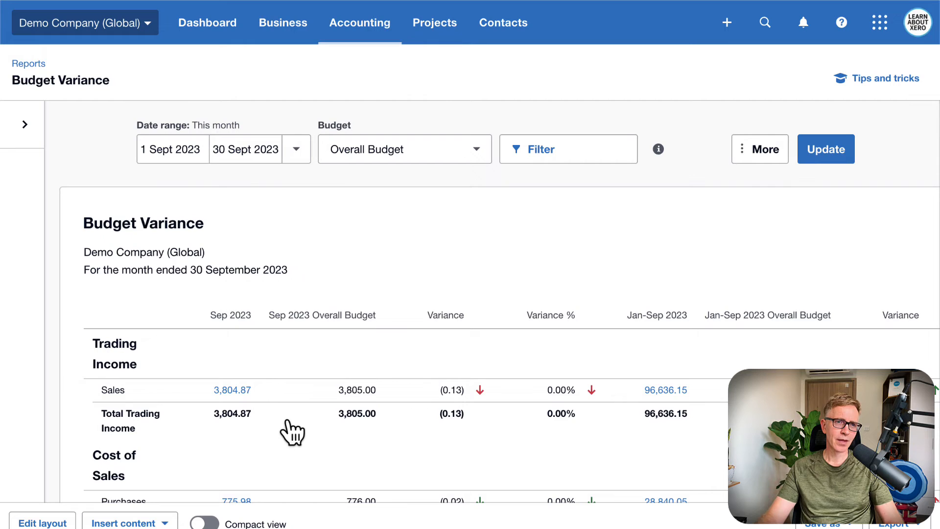
click(301, 155)
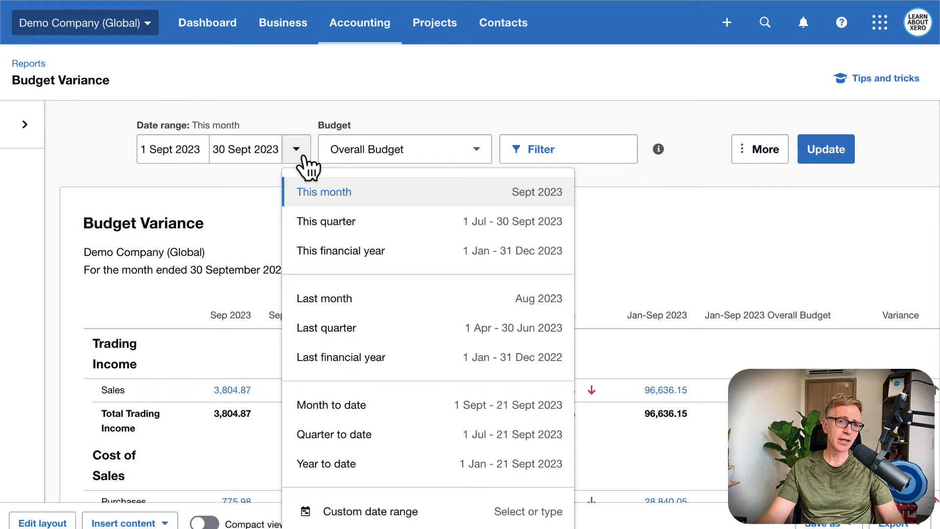
click(348, 225)
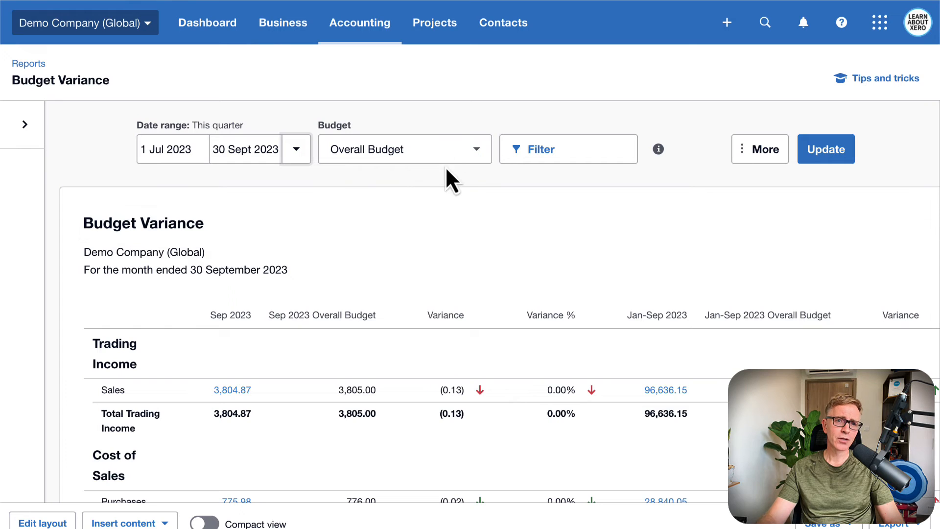
click(465, 157)
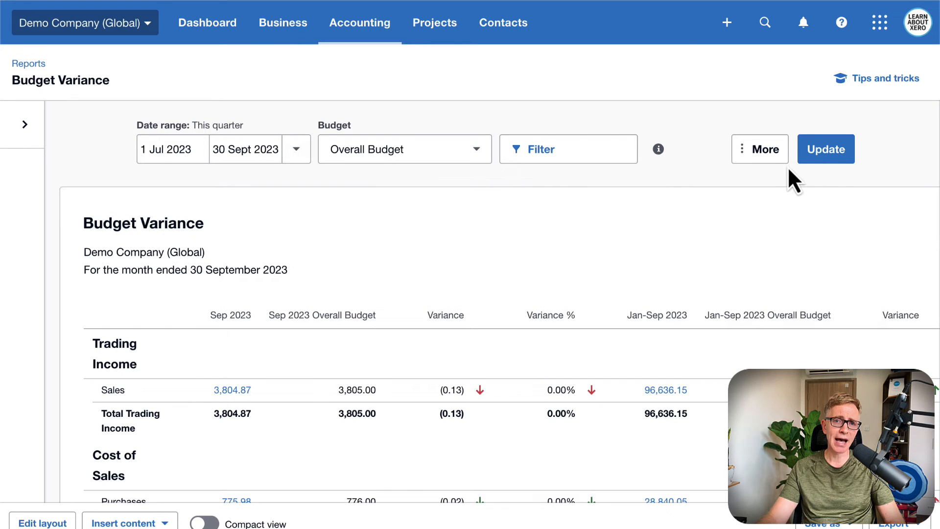
click(815, 154)
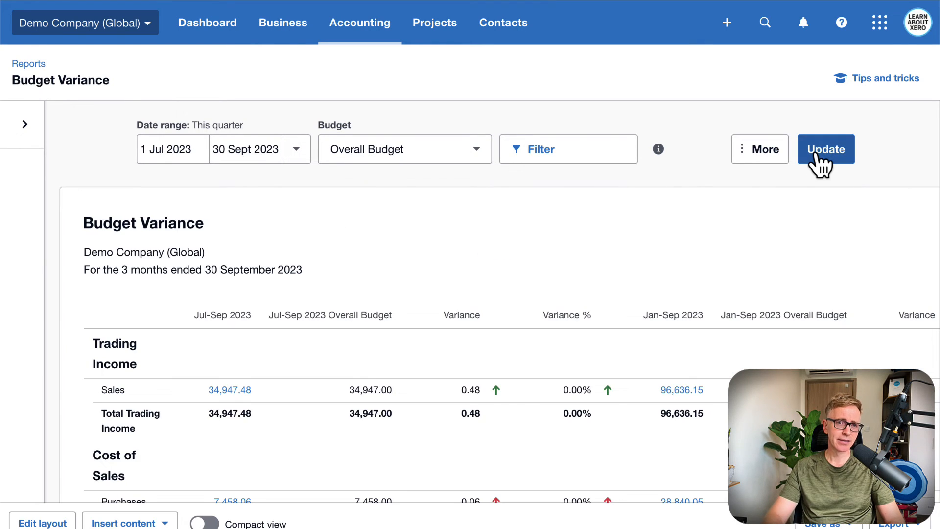
- Examine the quarterly and year-to-date actual, budget and variance columns of the Budget Variance report
scroll(736, 260, down, 5)
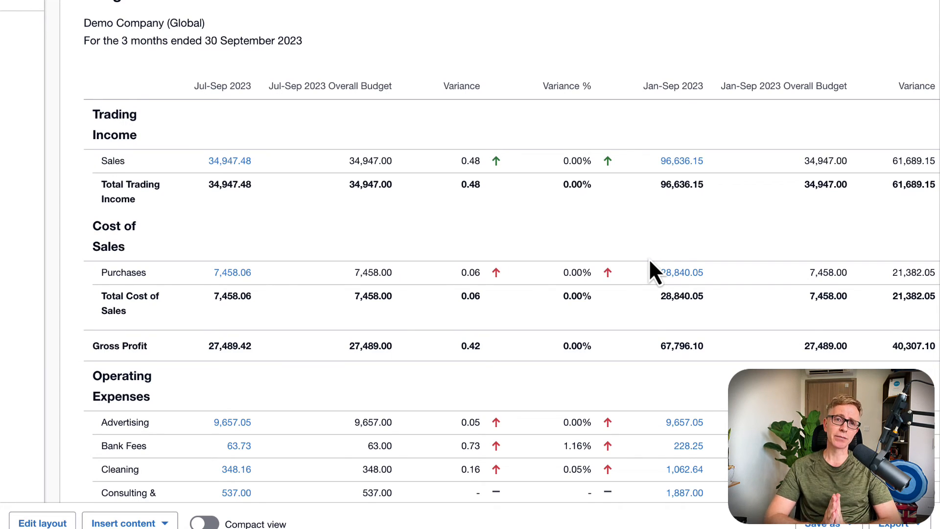
scroll(649, 259, right, 5)
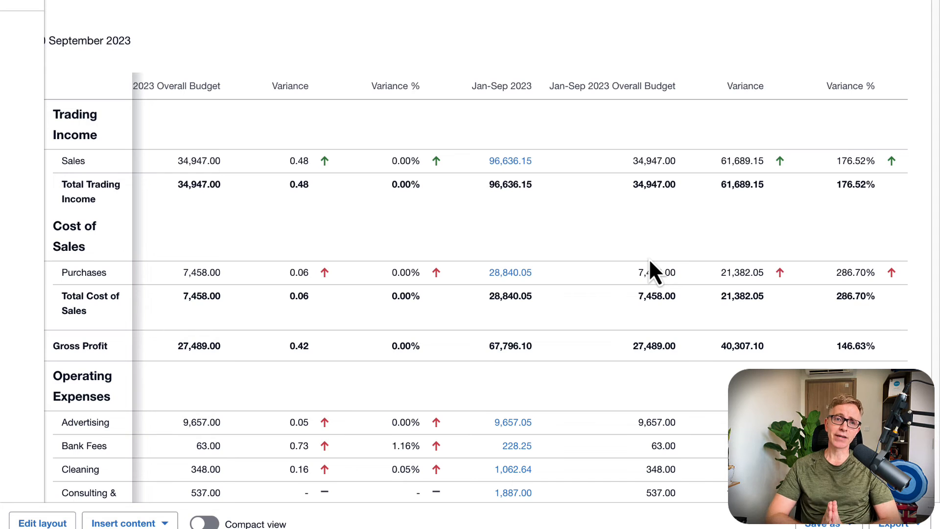
scroll(649, 260, left, 5)
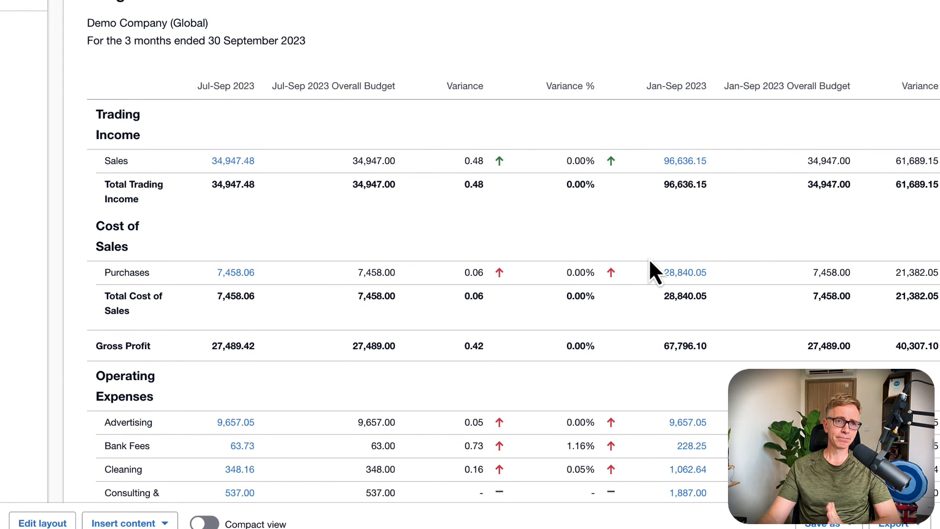
scroll(650, 263, up, 4)
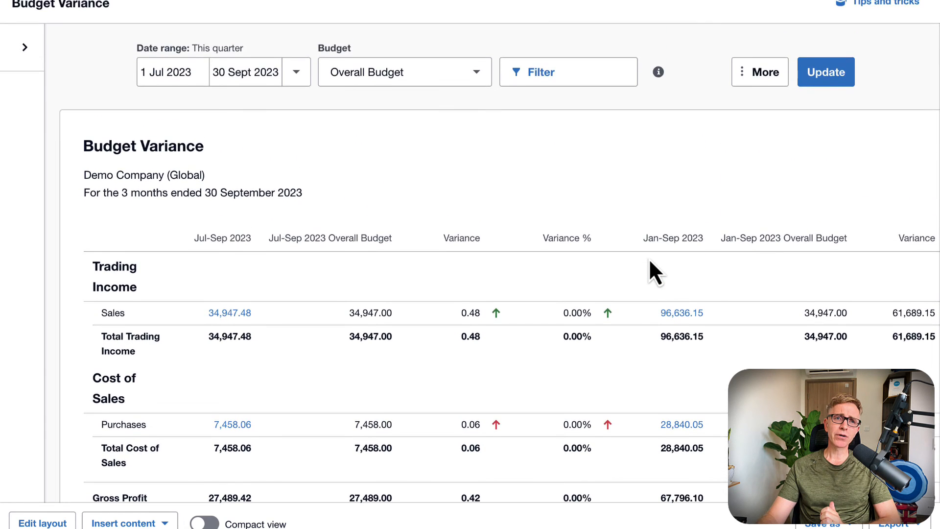
scroll(649, 261, up, 1)
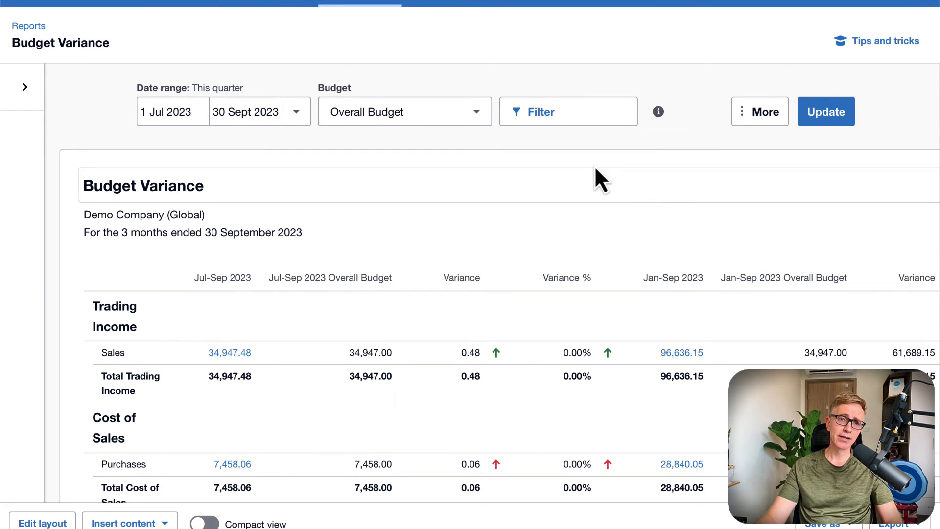
- Filter the Budget Variance report to the North region, compare it with the North budget, and review the updated report
click(556, 119)
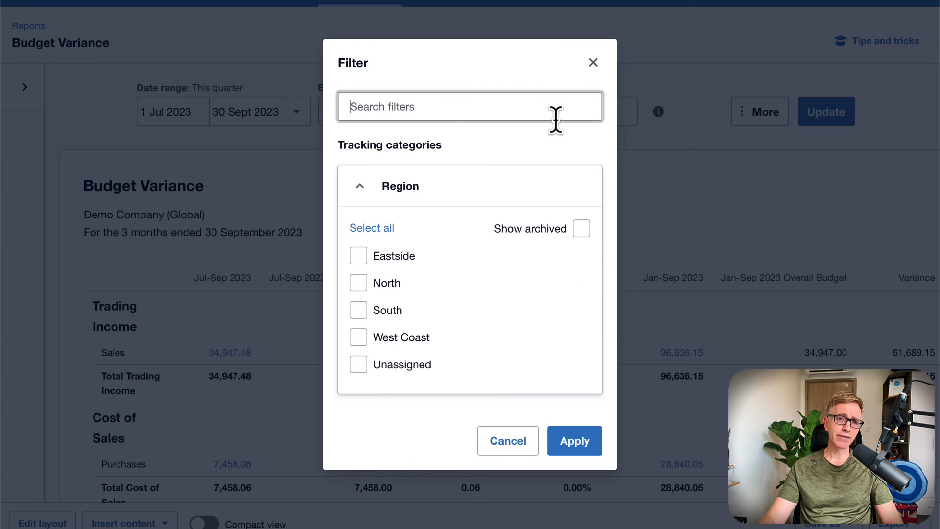
click(361, 286)
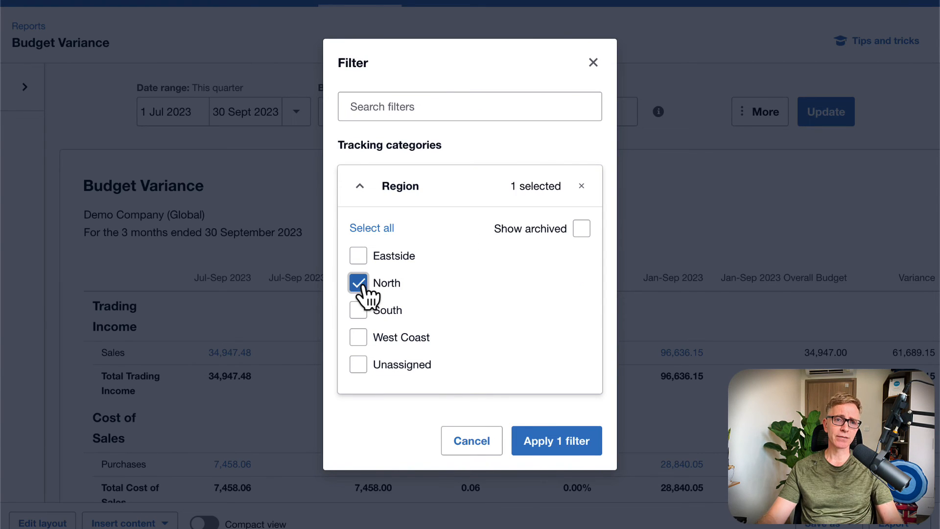
click(535, 442)
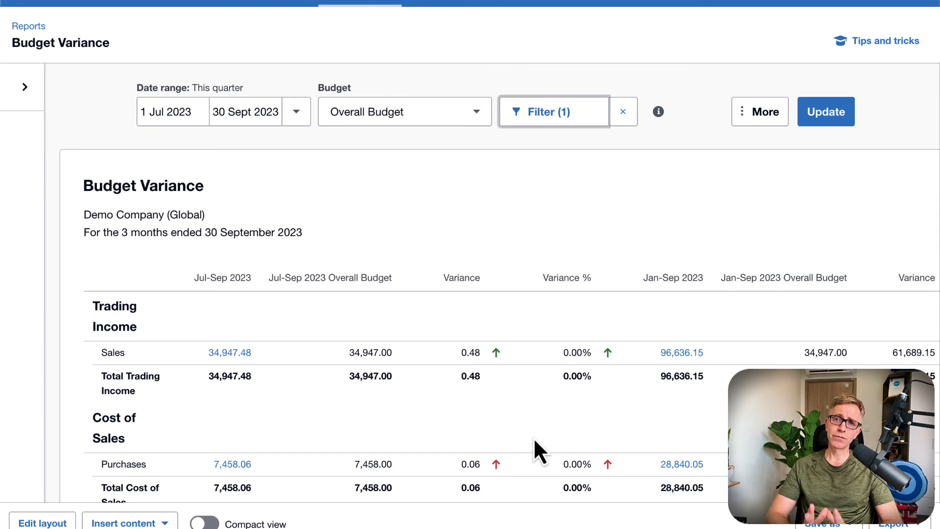
click(477, 117)
click(384, 213)
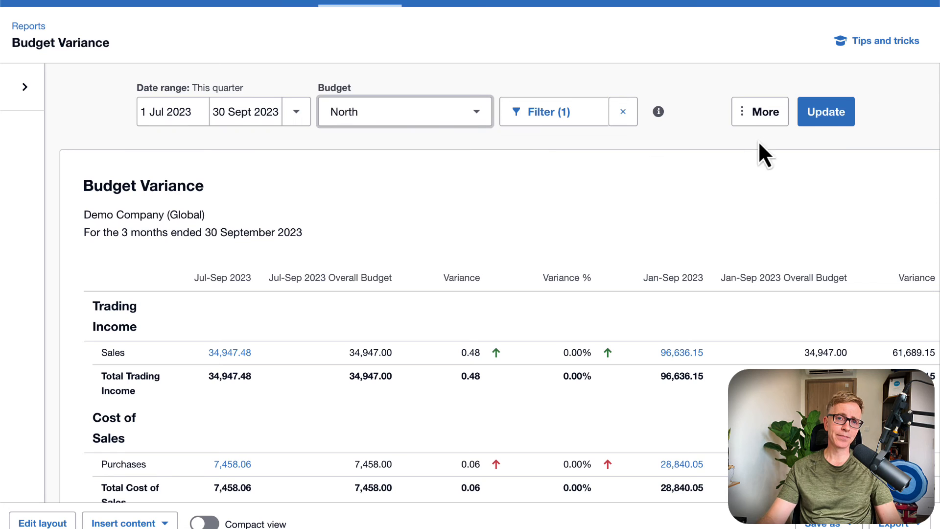
click(819, 117)
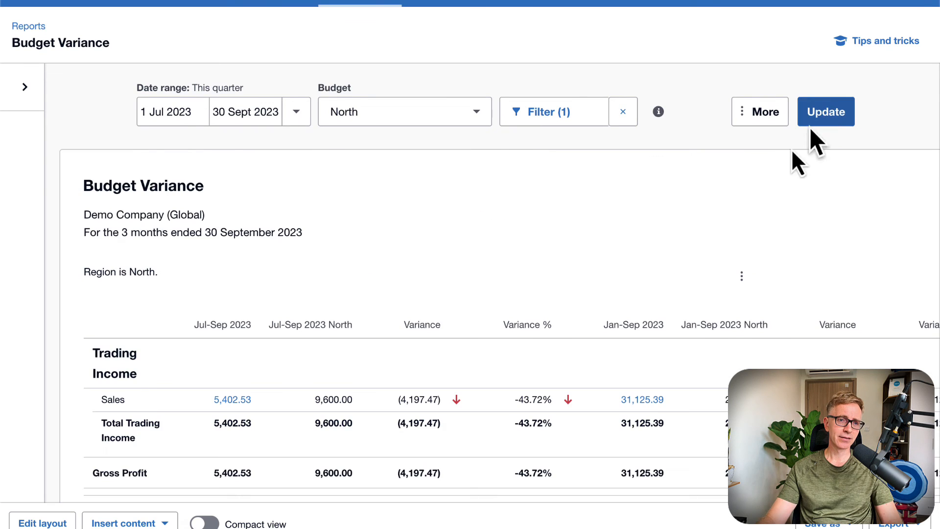
scroll(732, 227, down, 3)
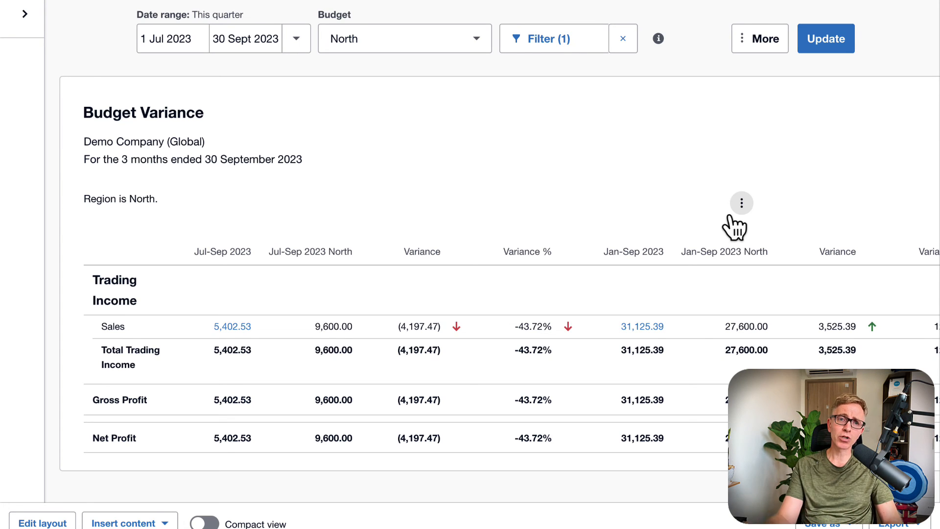
scroll(734, 226, up, 3)
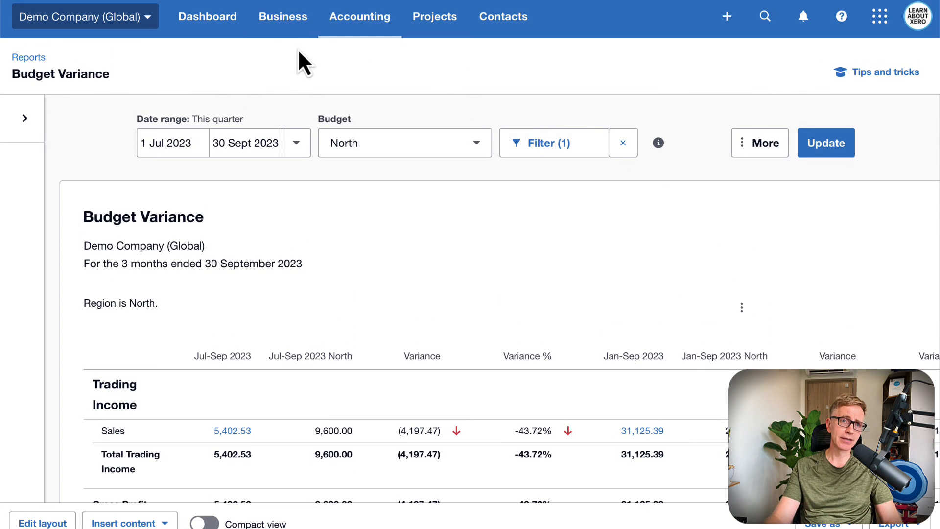
- Go to the Dashboard and show the budgets column in the Account watchlist
click(212, 22)
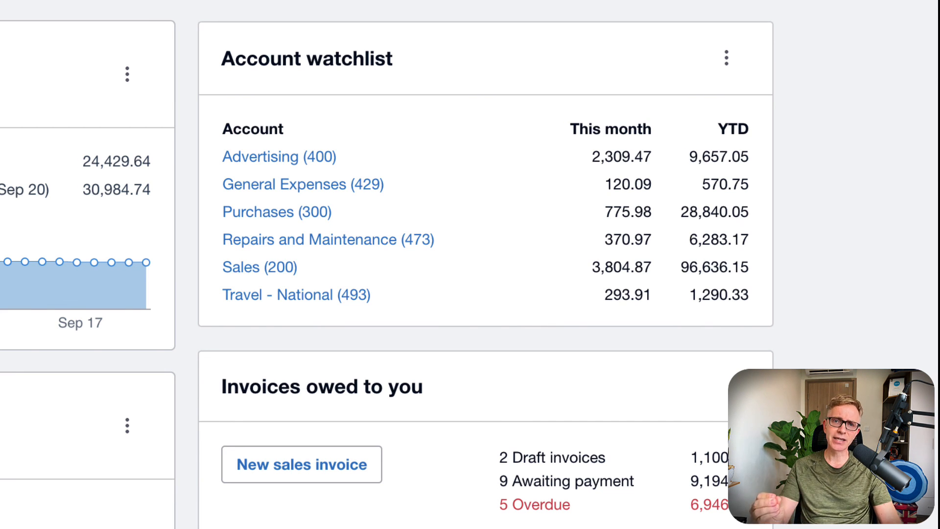
click(726, 57)
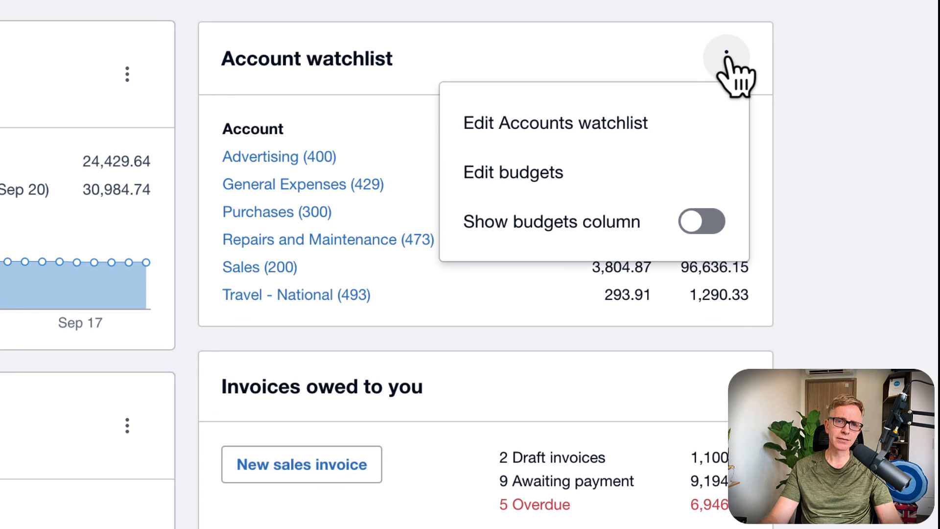
click(701, 222)
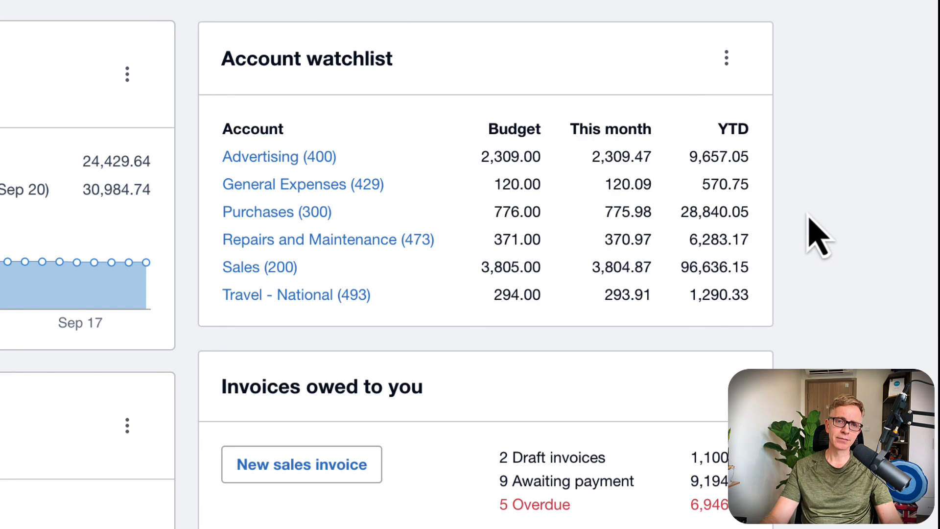